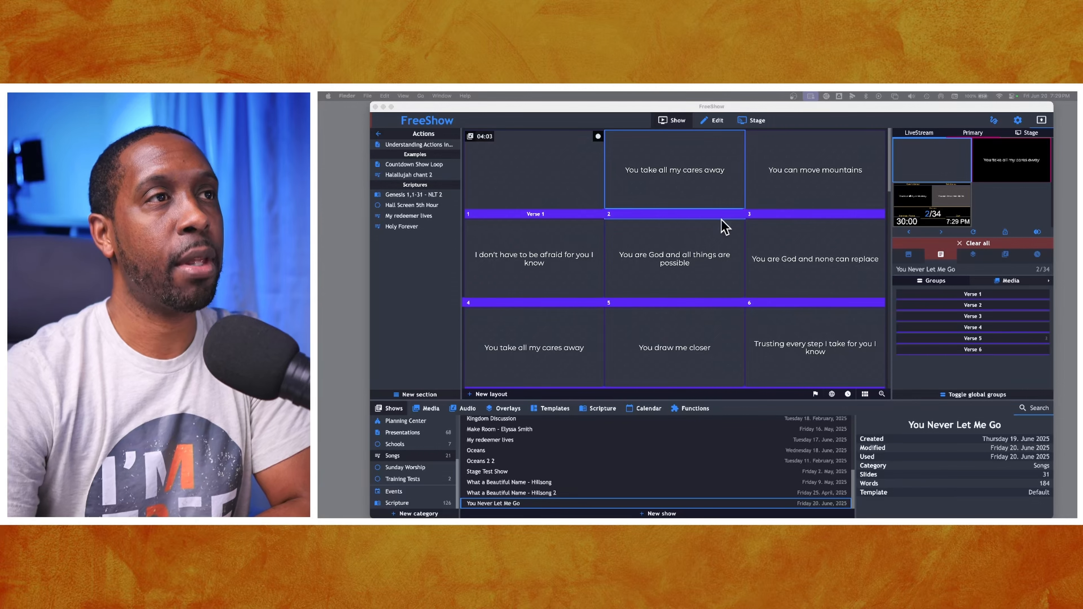
- Open the first slide of the song in the editor and turn on chord mode
left_click(710, 122)
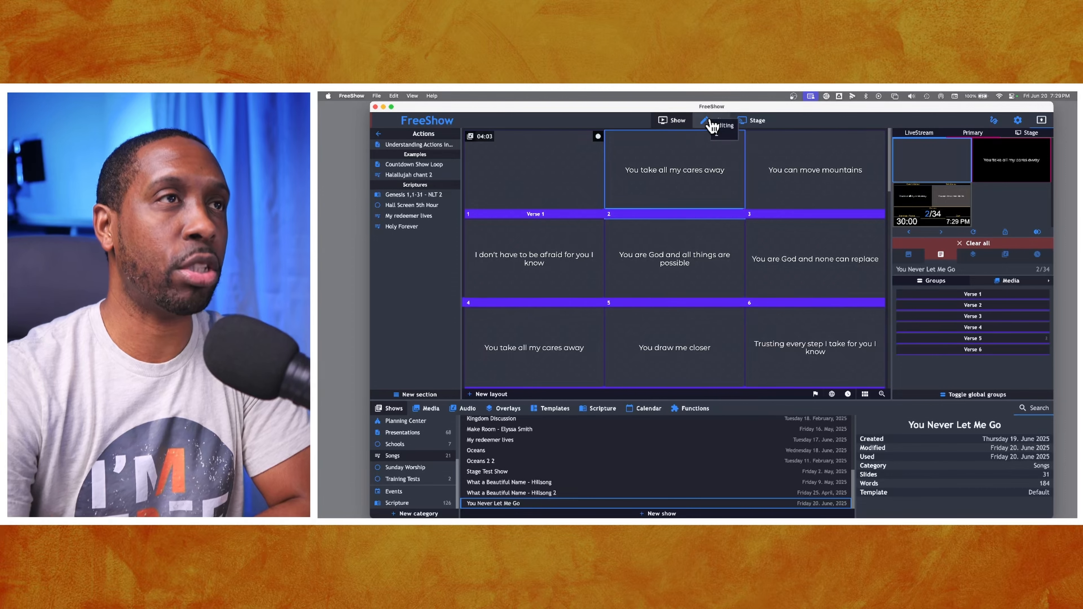
left_click(718, 125)
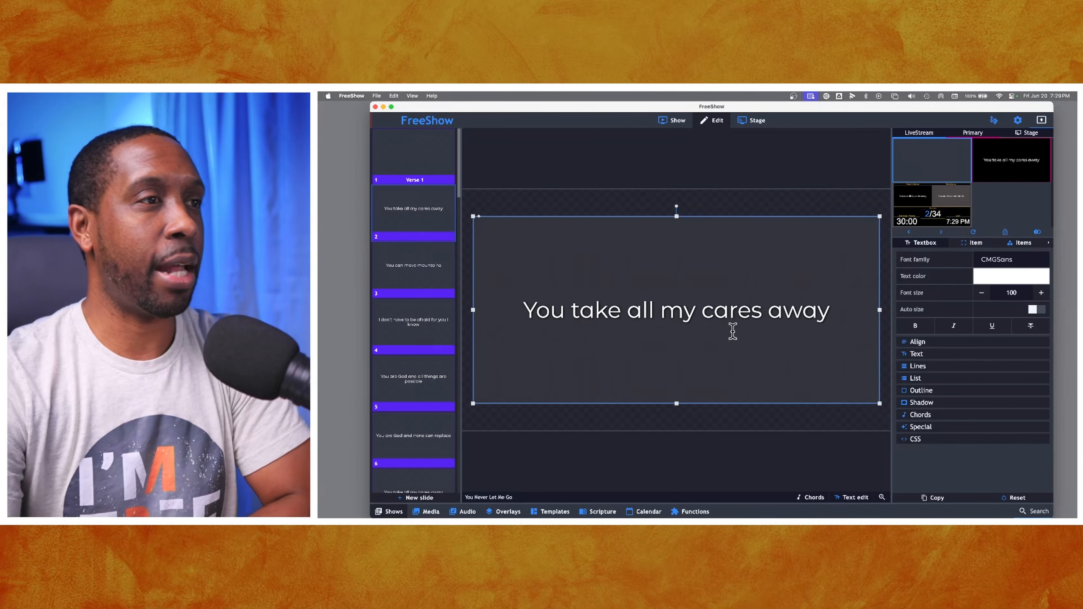
left_click(813, 498)
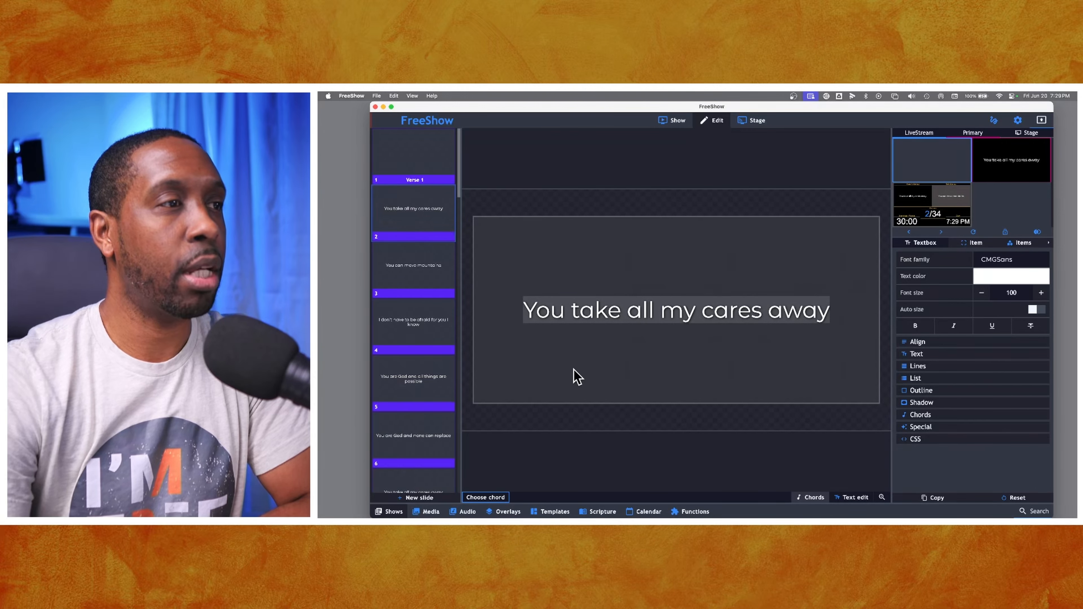
- Add a C chord above the “o” in “You”
left_click(494, 499)
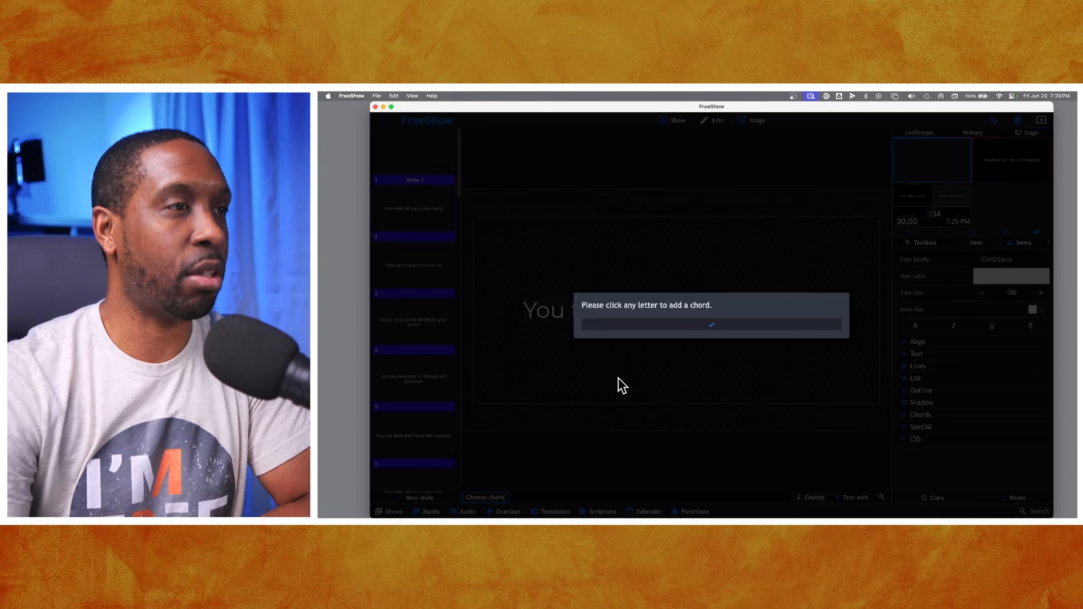
left_click(679, 326)
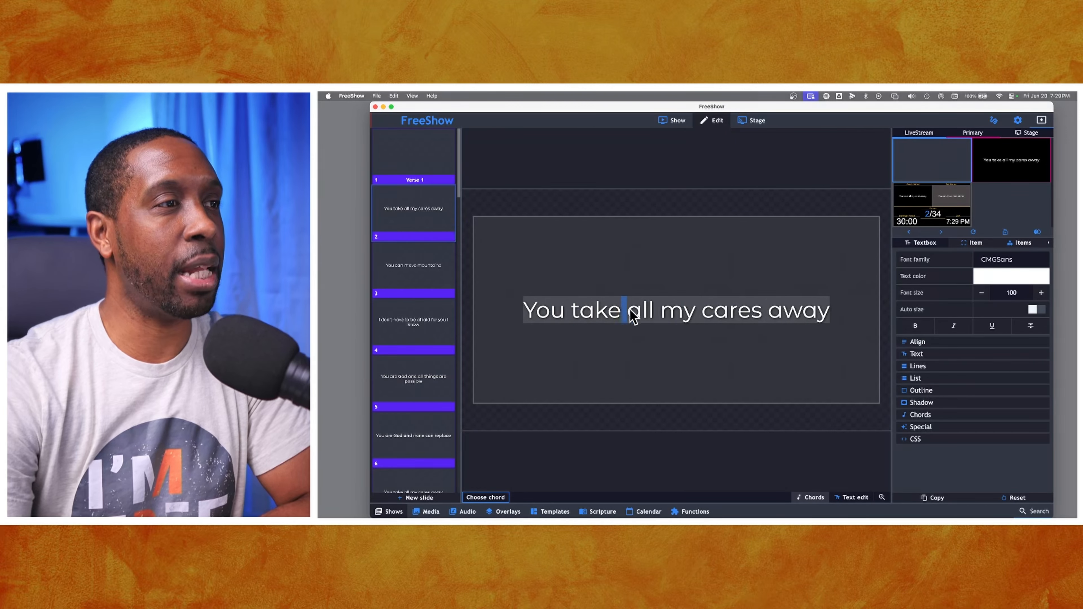
left_click(559, 317)
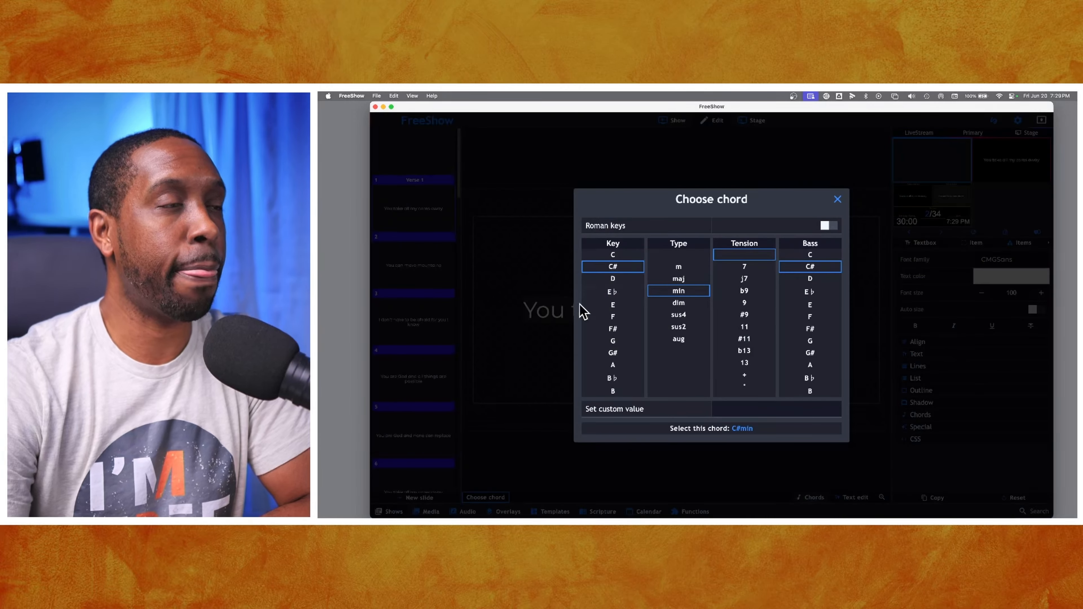
left_click(625, 256)
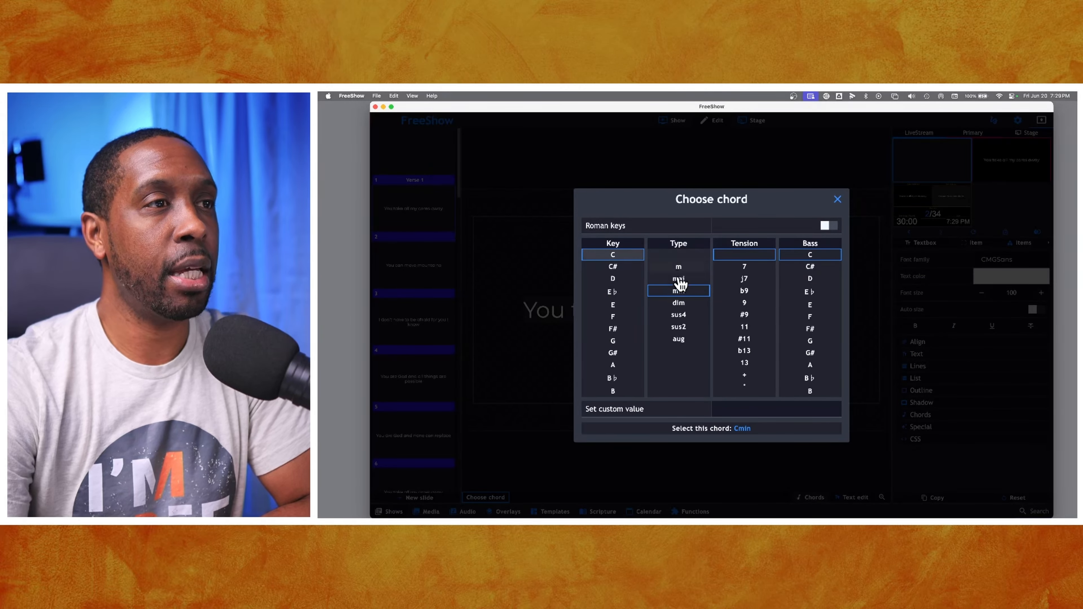
left_click(679, 266)
left_click(681, 256)
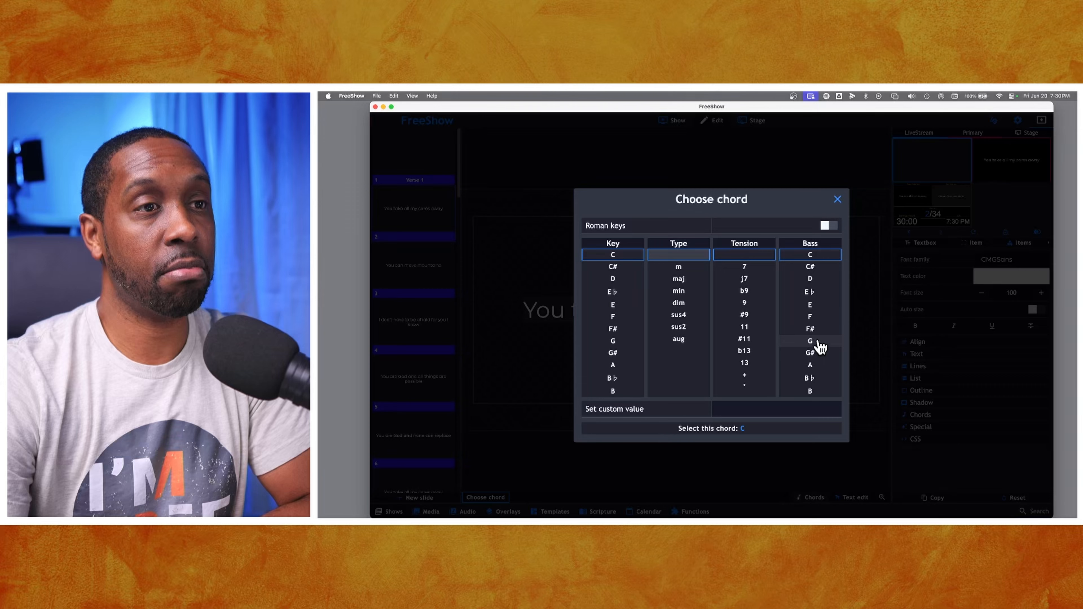
left_click(720, 409)
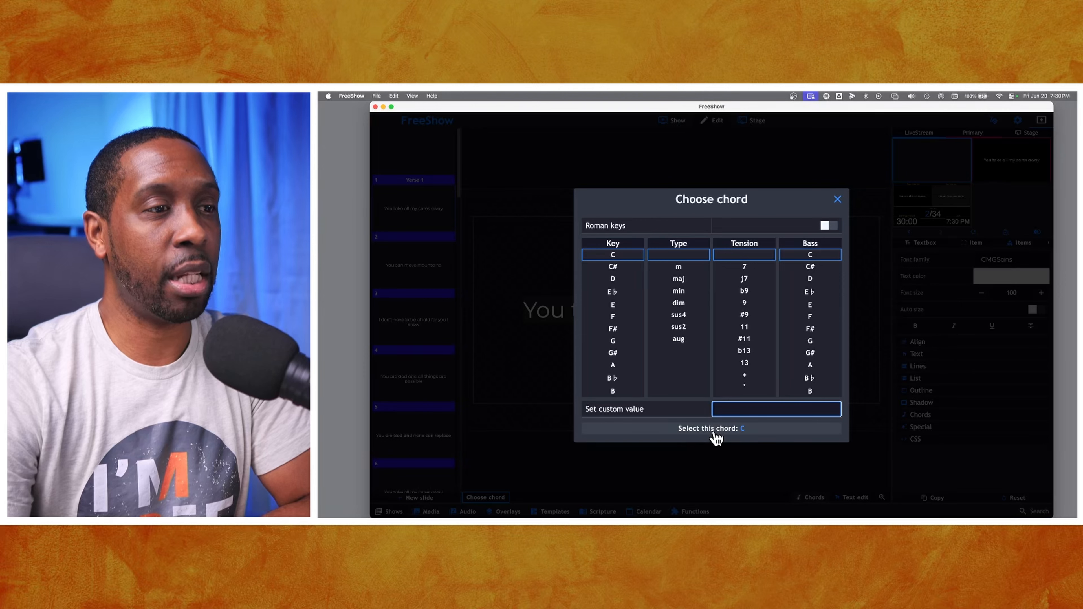
left_click(736, 435)
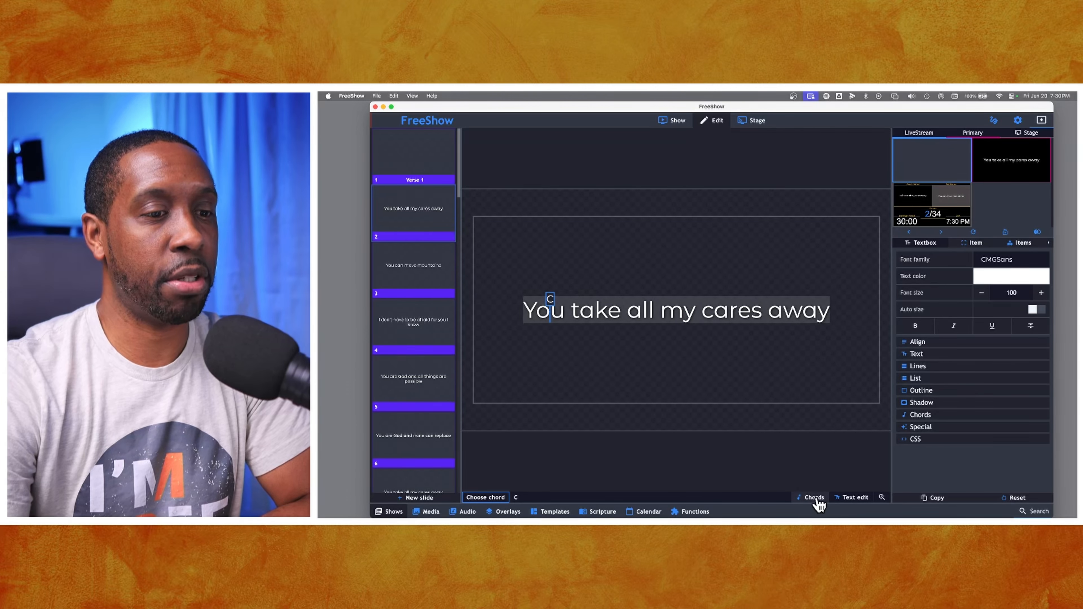
- Add an F chord above the “c” in “cares”
left_click(706, 315)
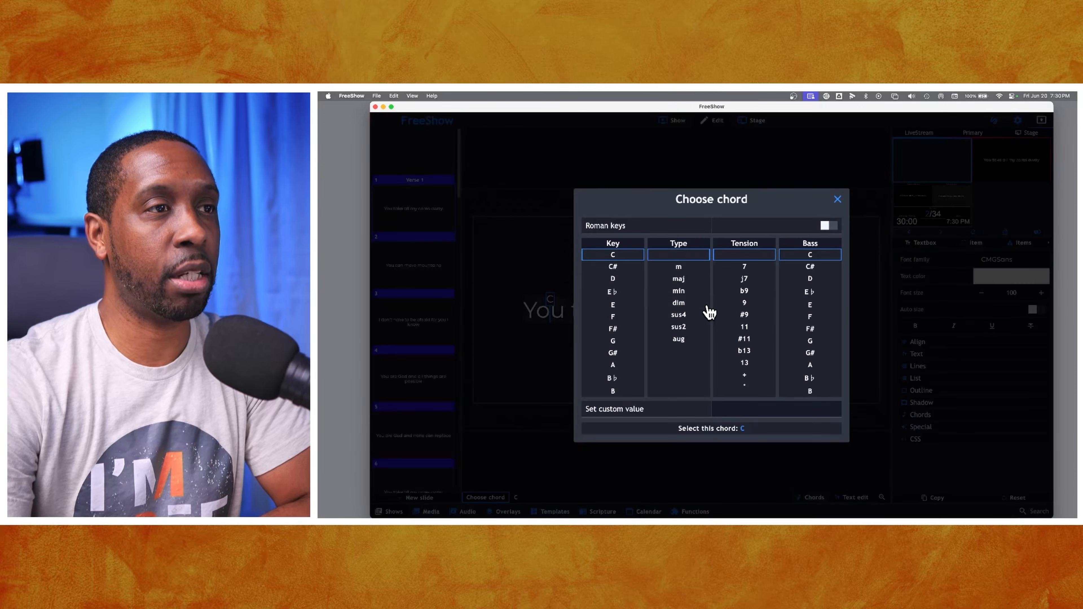
left_click(616, 318)
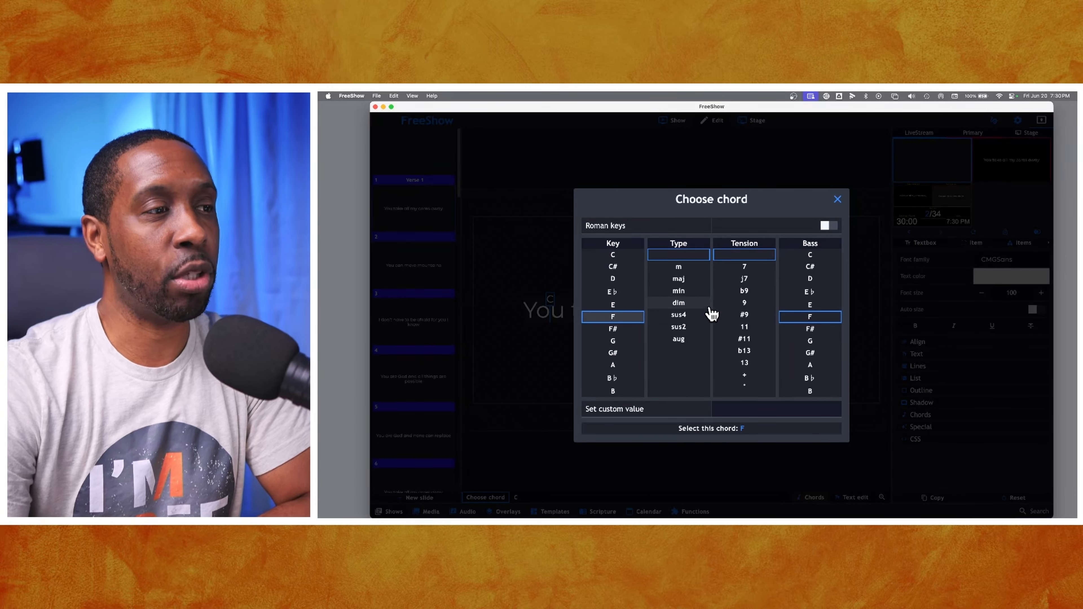
left_click(825, 229)
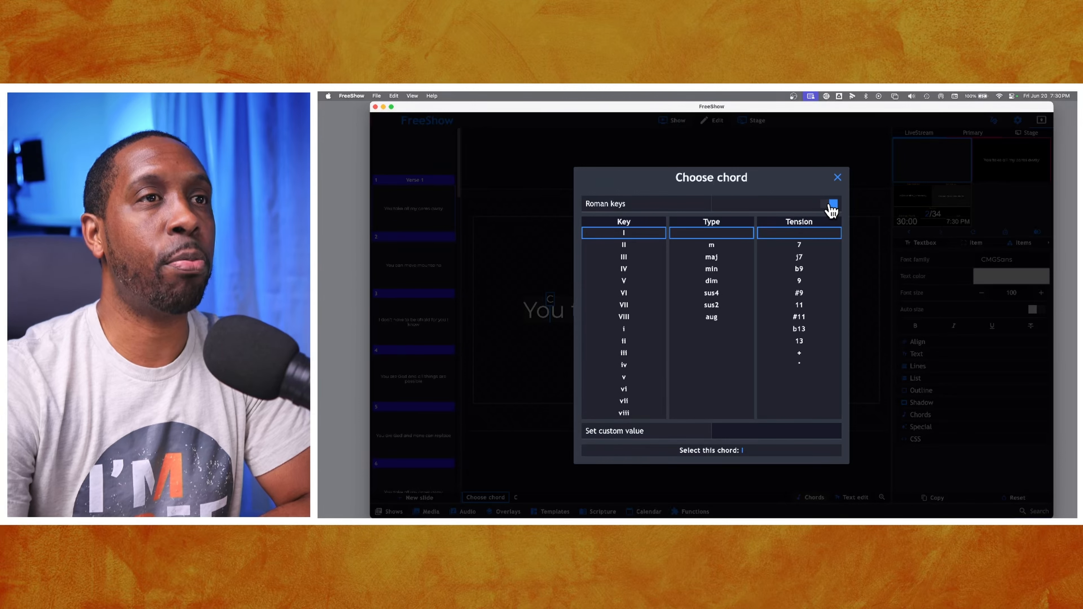
left_click(829, 204)
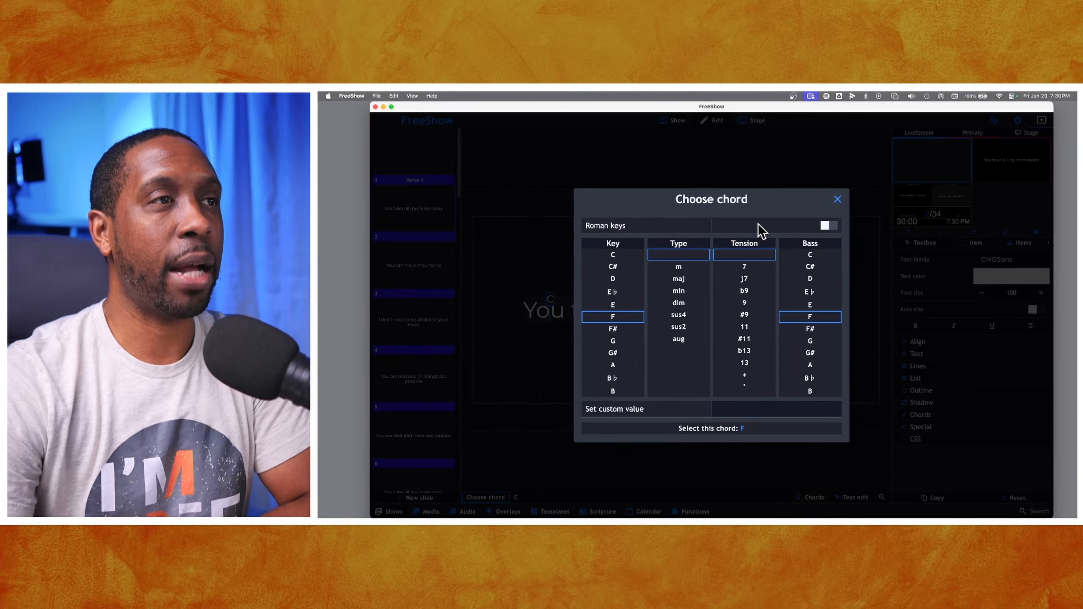
left_click(724, 432)
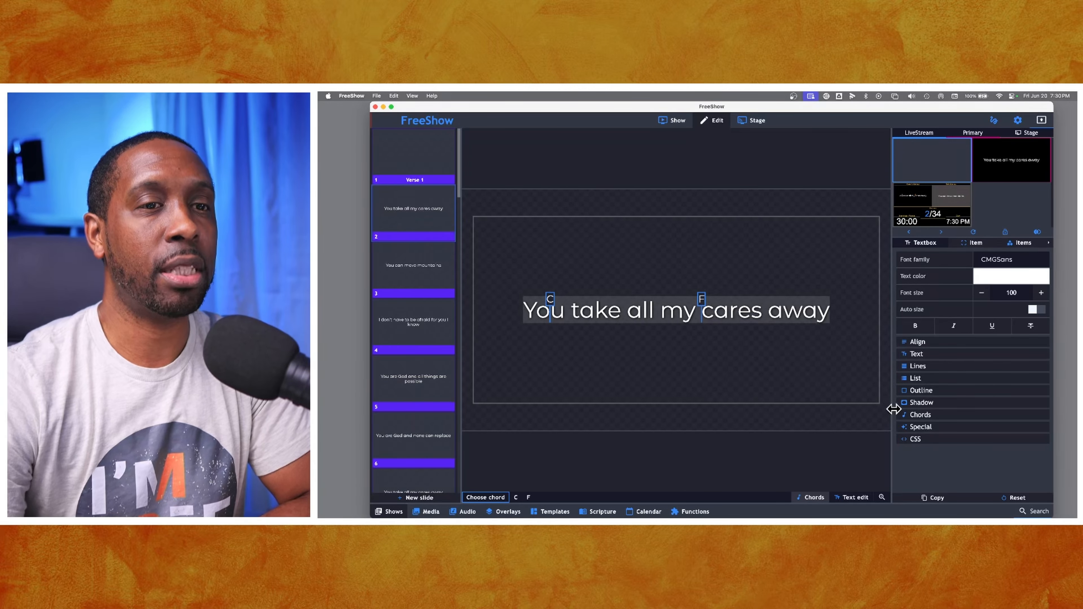
- Open the textbox's Chords style settings and inspect the chord color choices
left_click(911, 420)
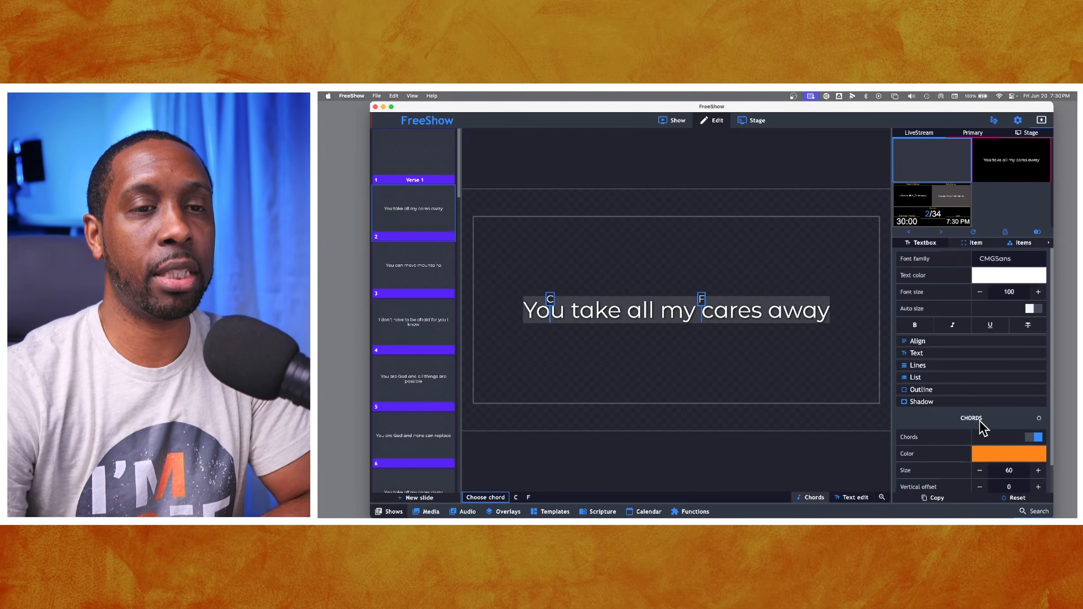
scroll(981, 426, "down", 1)
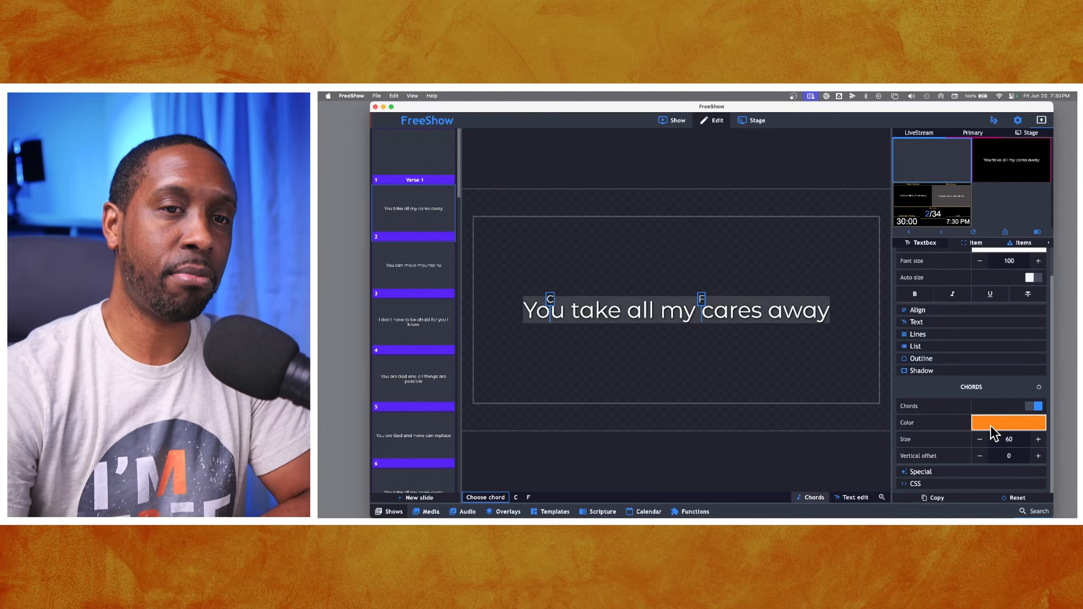
left_click(997, 426)
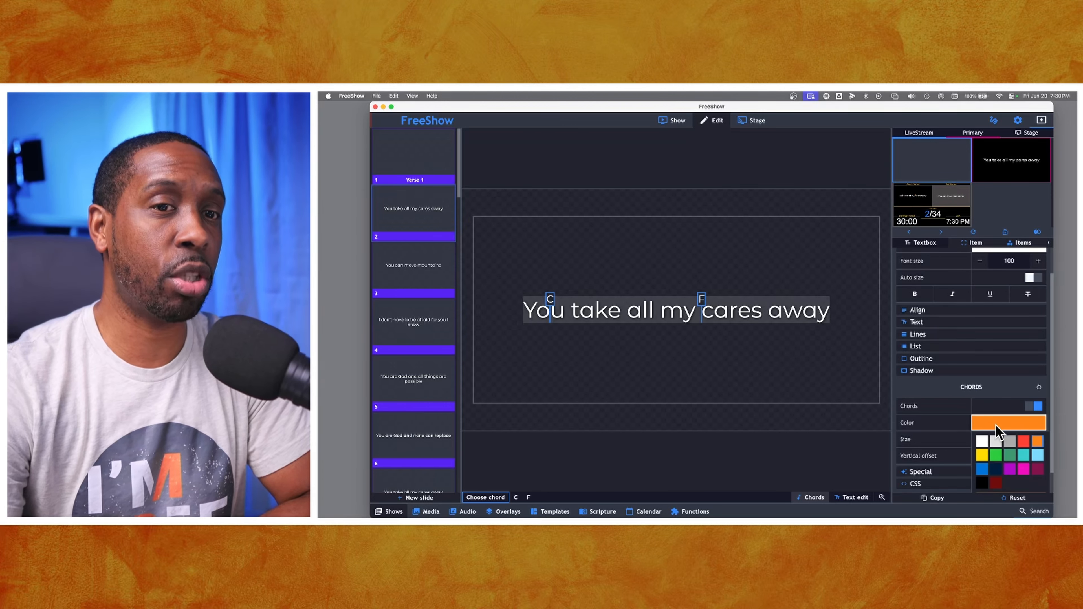
left_click(1007, 403)
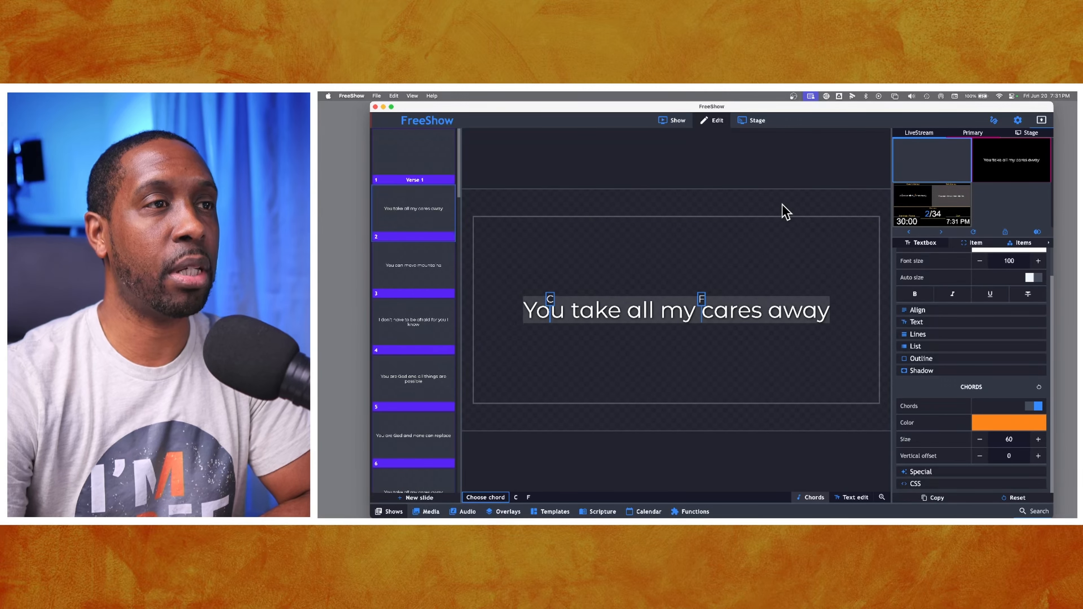
- Switch to the show view and preview the output slide with its chords fullscreen
left_click(677, 121)
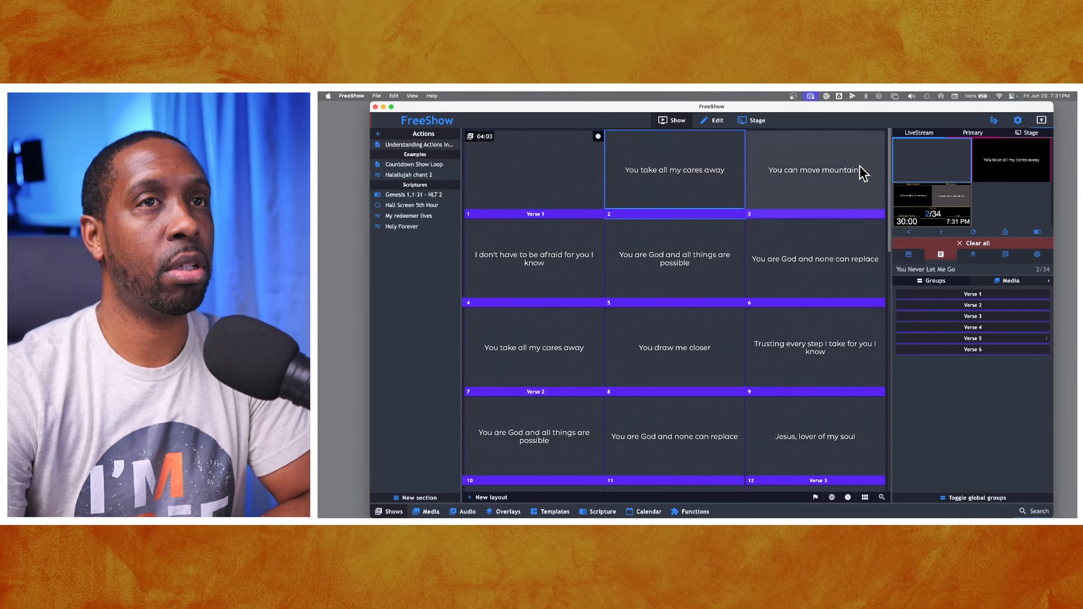
left_click(1011, 175)
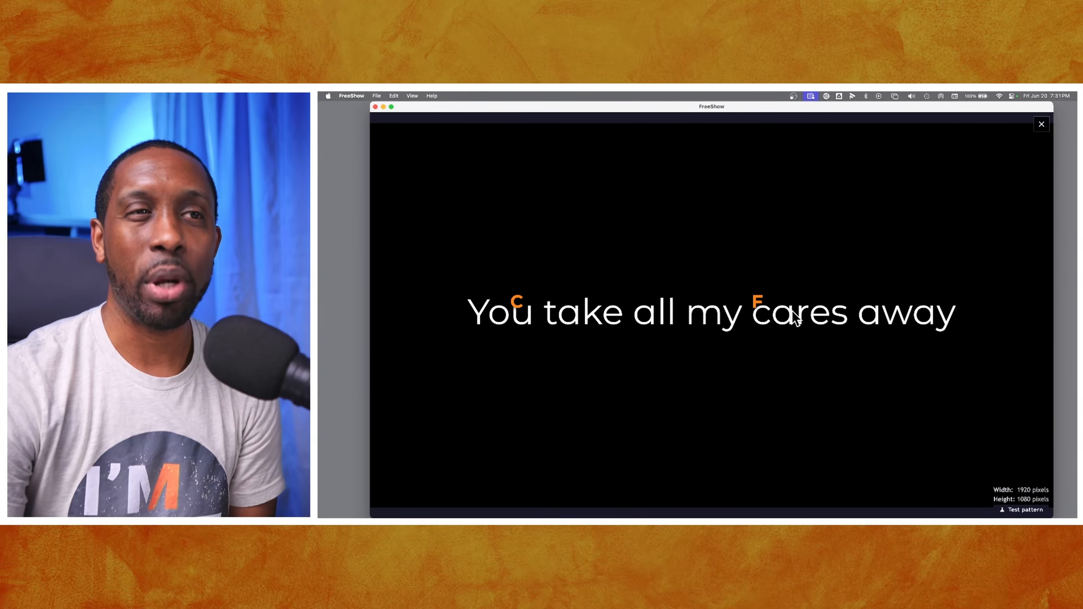
key("Escape")
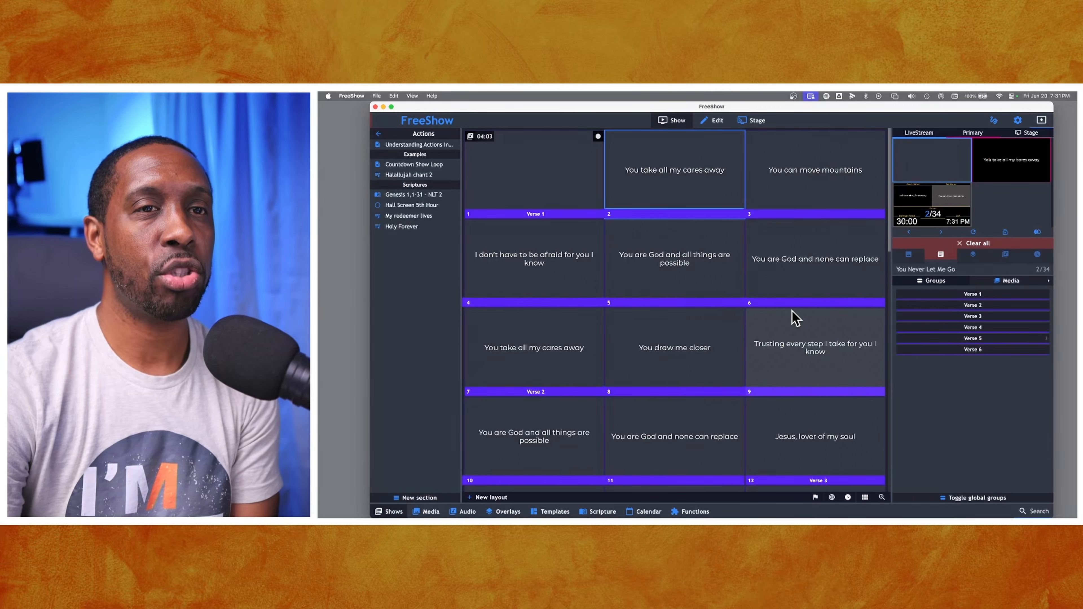
- Return to the editor and switch off the textbox's Chords display setting
left_click(715, 120)
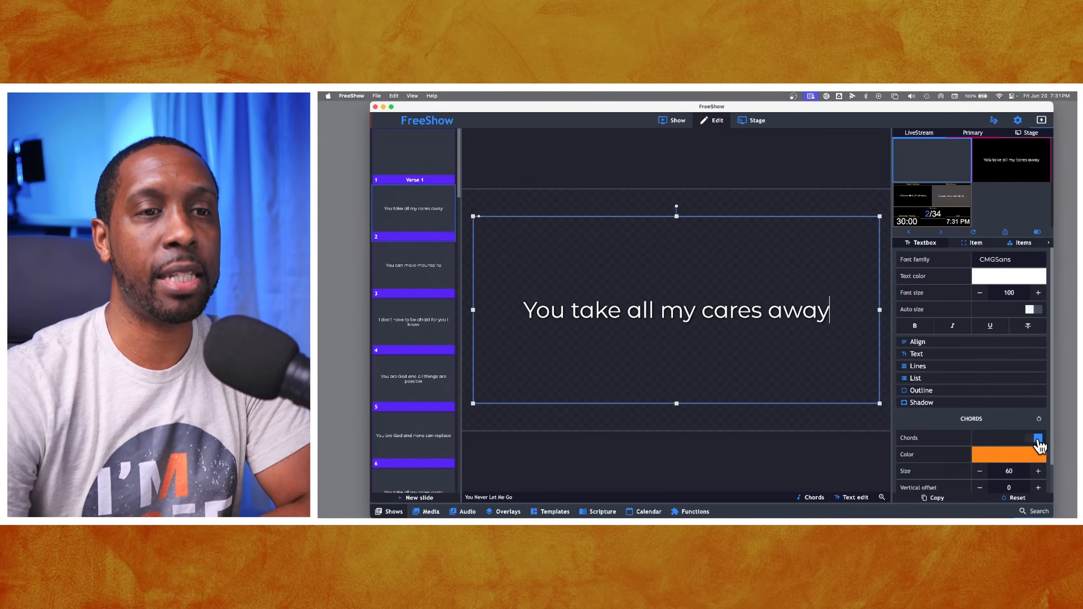
left_click(1038, 442)
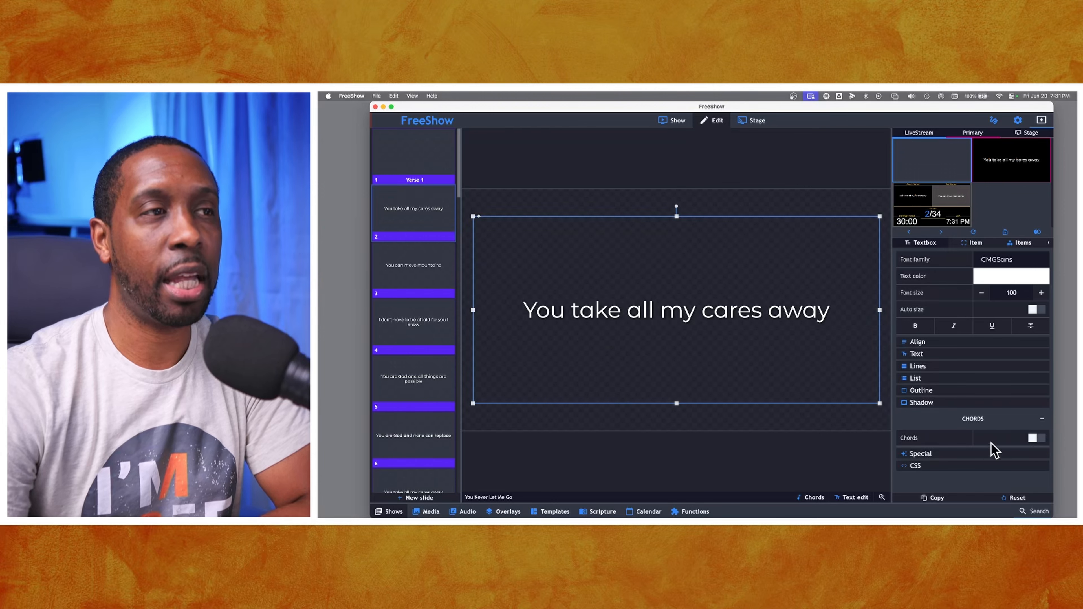
- Turn chord mode back on and remove the F chord above “cares”
left_click(811, 497)
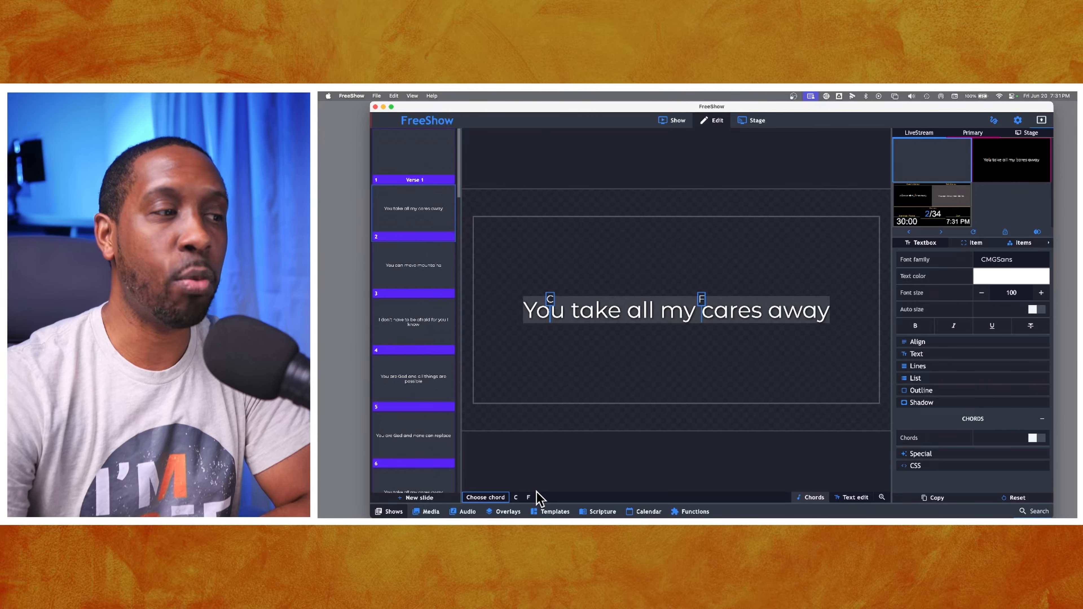
left_click(529, 498)
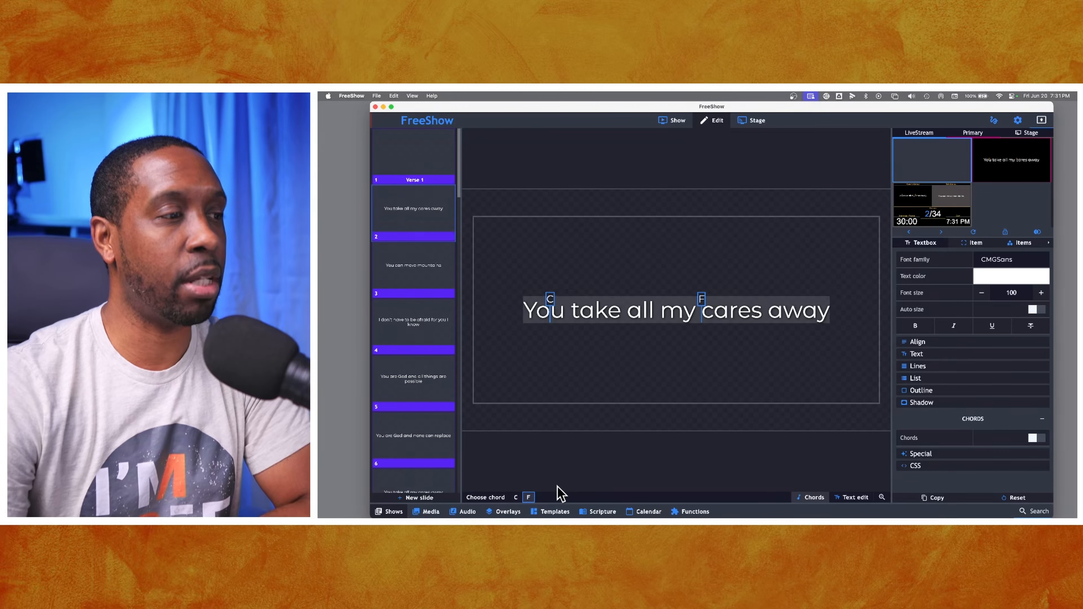
left_click(516, 498)
right_click(702, 300)
left_click(729, 321)
left_click(838, 293)
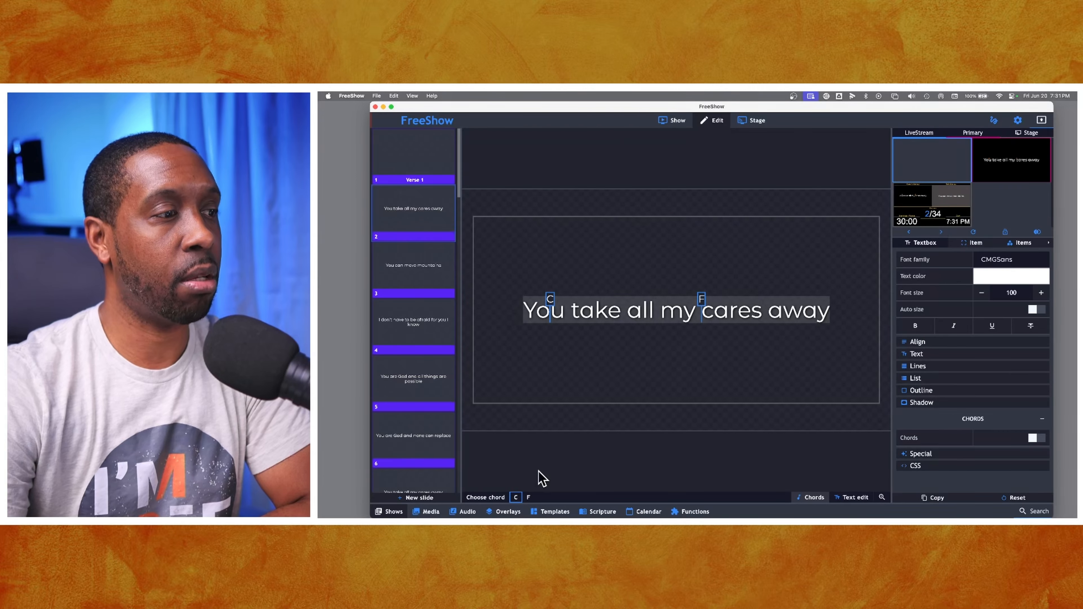
key("super+z")
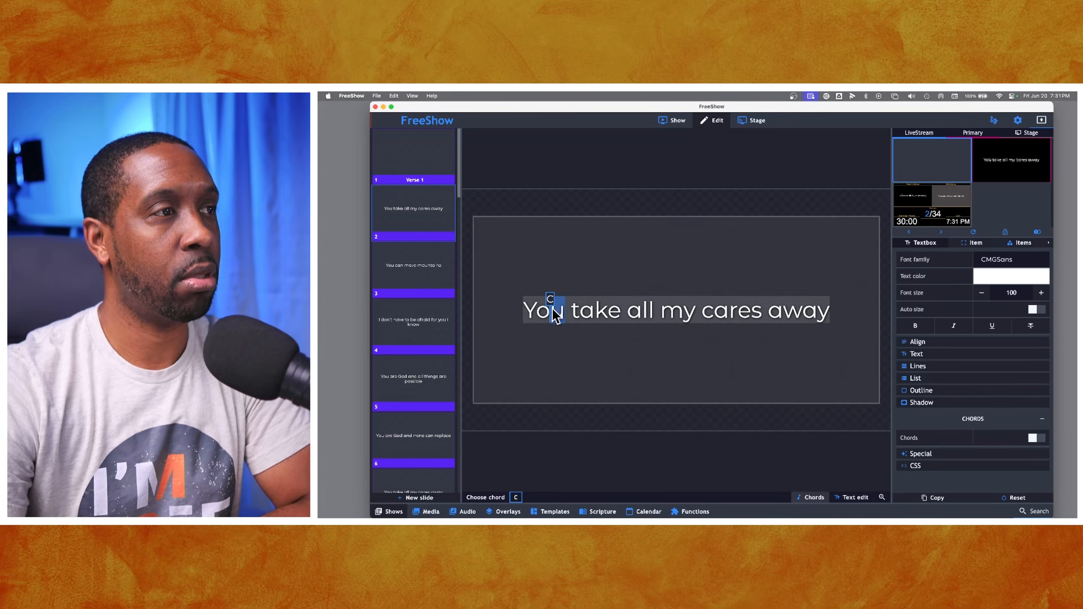
- Delete the C chord above “You”
double_click(550, 300)
key("BackSpace")
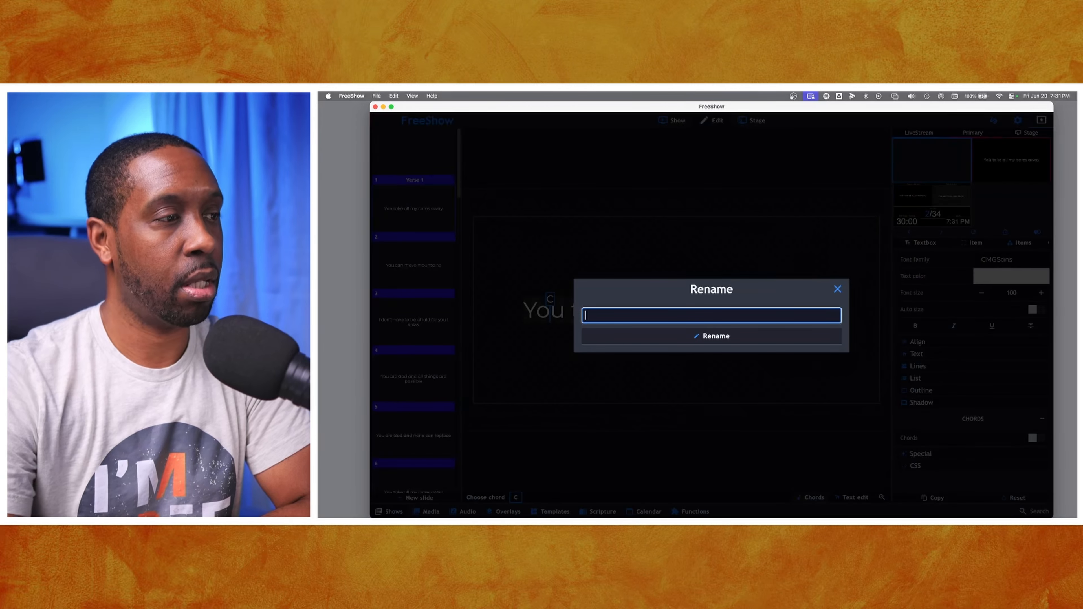
left_click(838, 291)
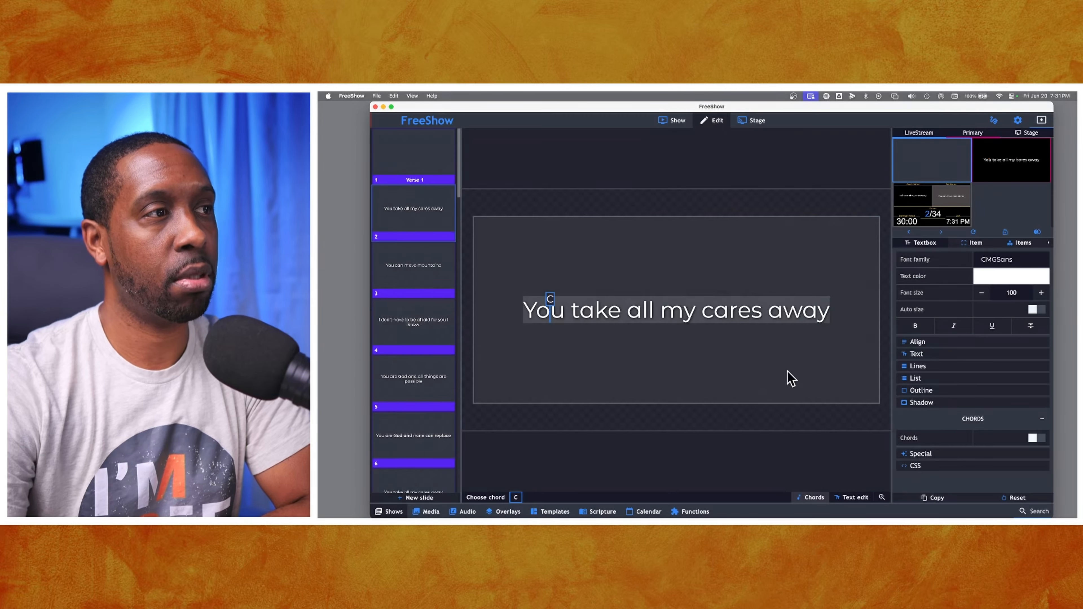
key("BackSpace")
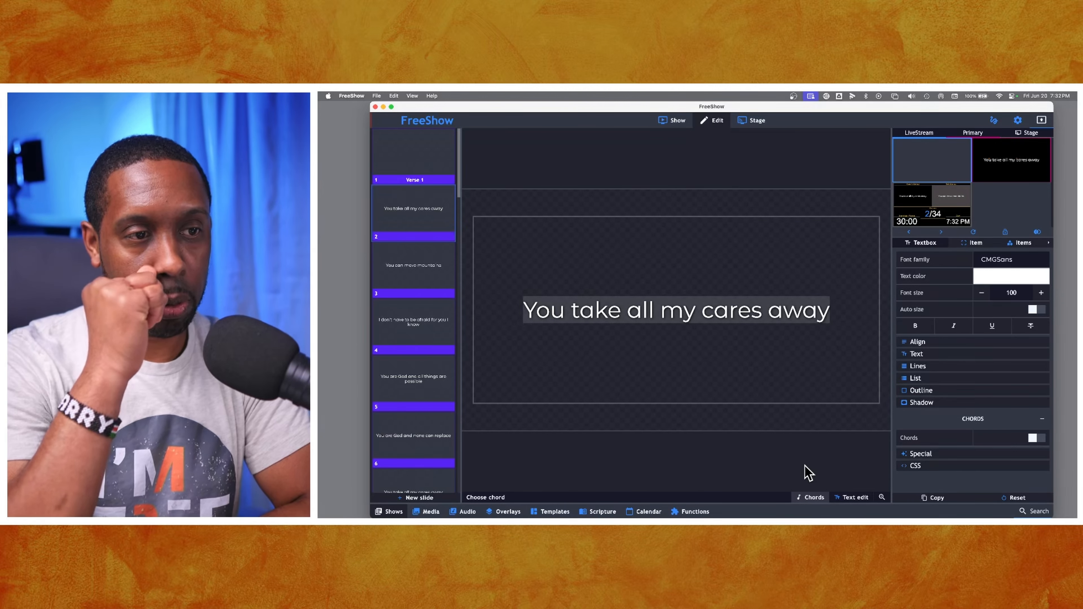
- Restart chord mode and add C chords above “You” and “all”
left_click(810, 497)
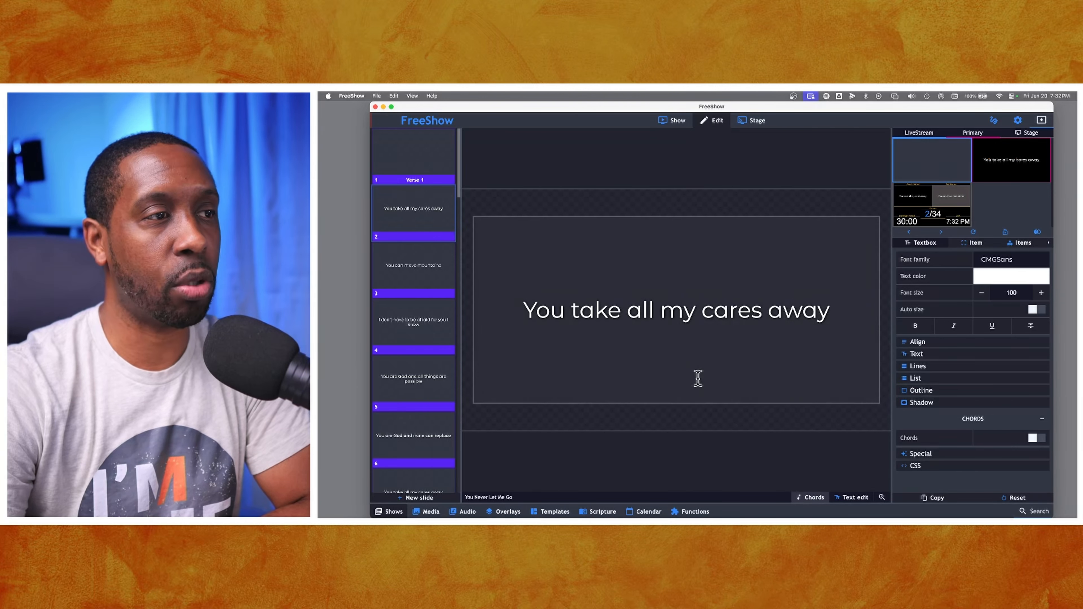
left_click(810, 500)
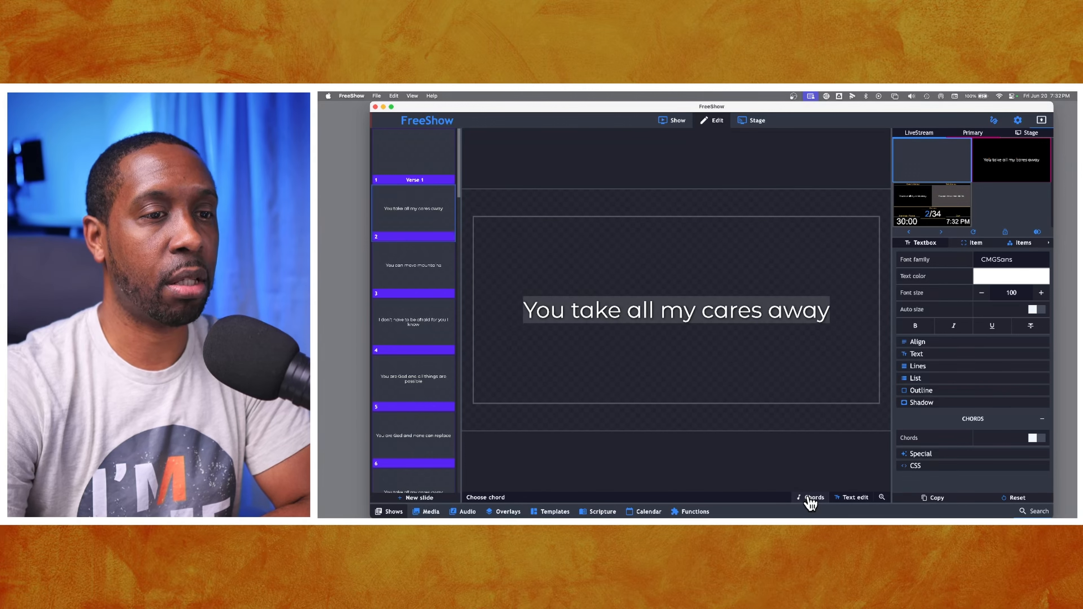
left_click(554, 307)
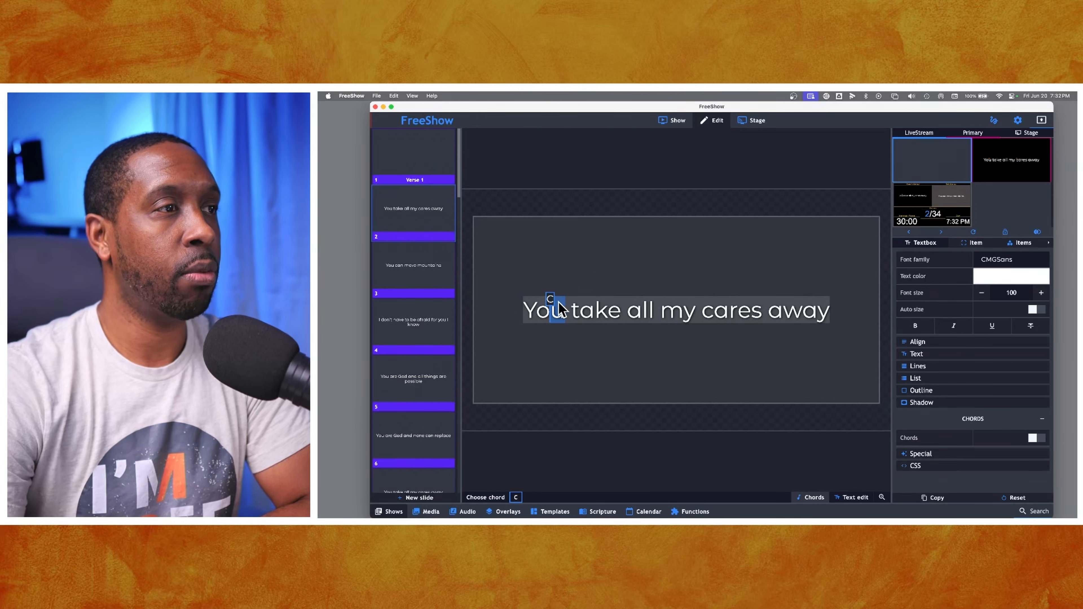
left_click(640, 321)
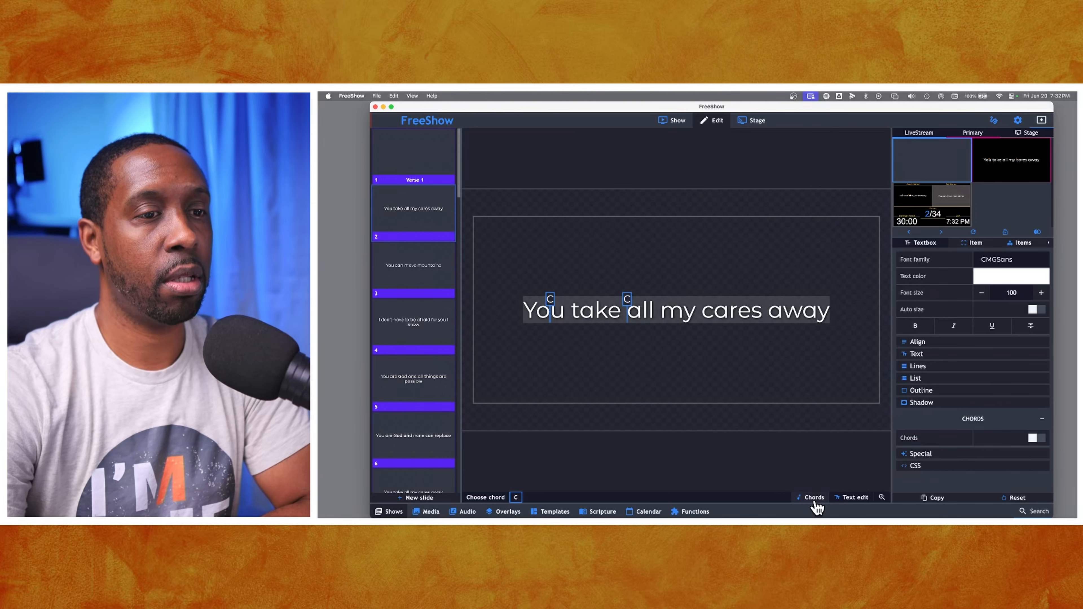
- Turn chord mode on and add an F chord above “my”
left_click(815, 500)
left_click(814, 499)
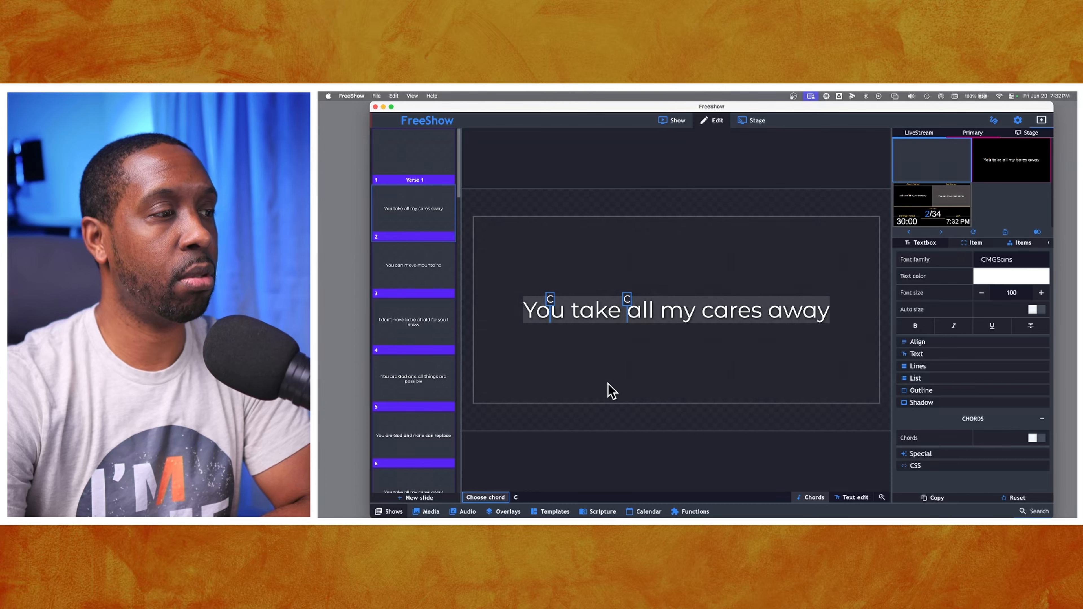
left_click(677, 315)
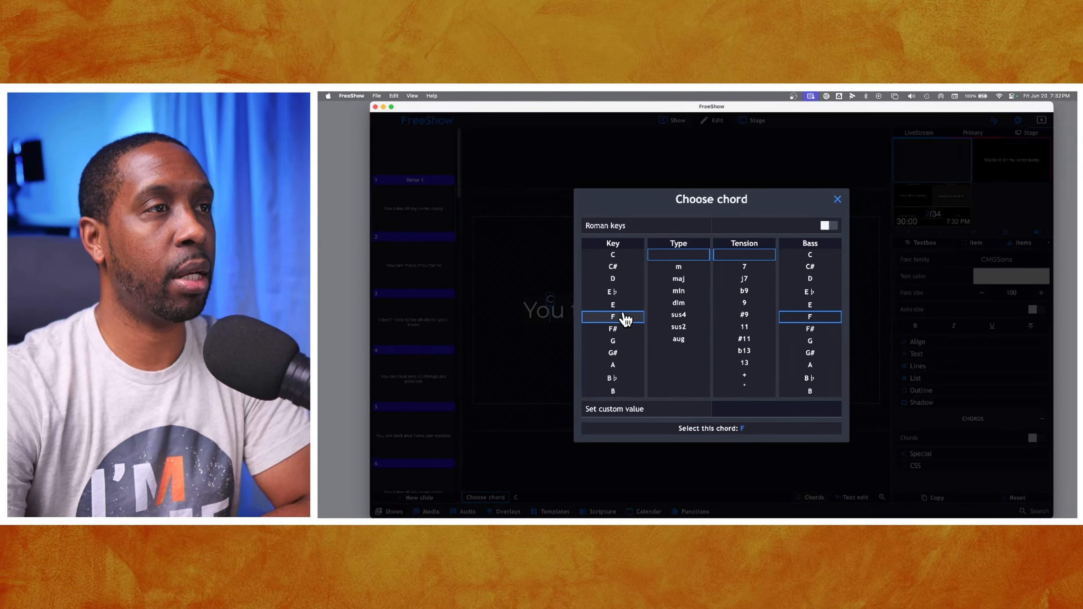
left_click(706, 428)
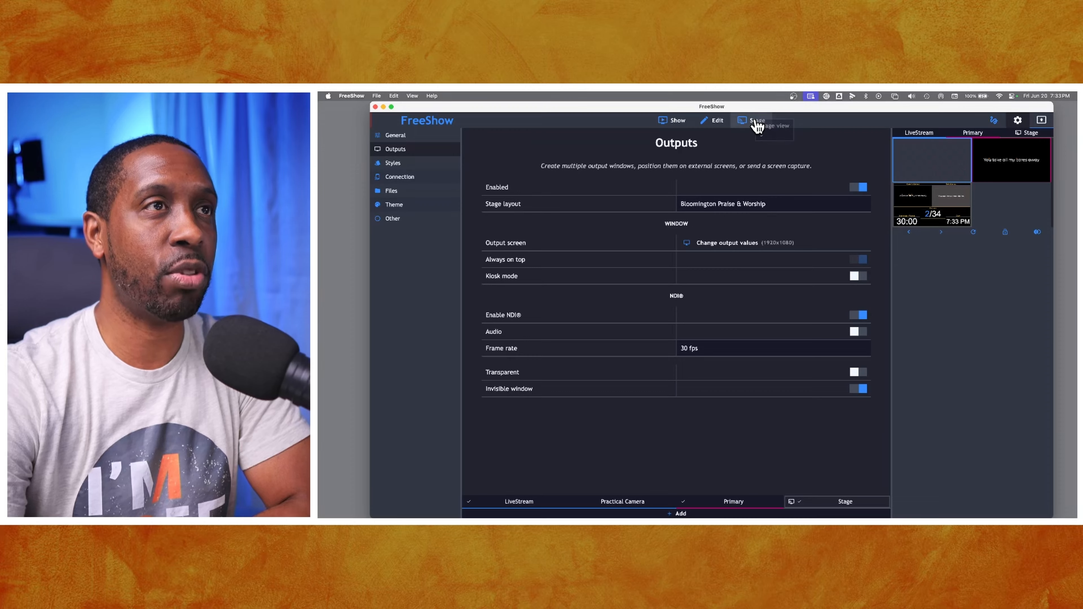
- Open the Stage view, preview the stage output, and inspect the chord settings of the current slide text item
left_click(755, 120)
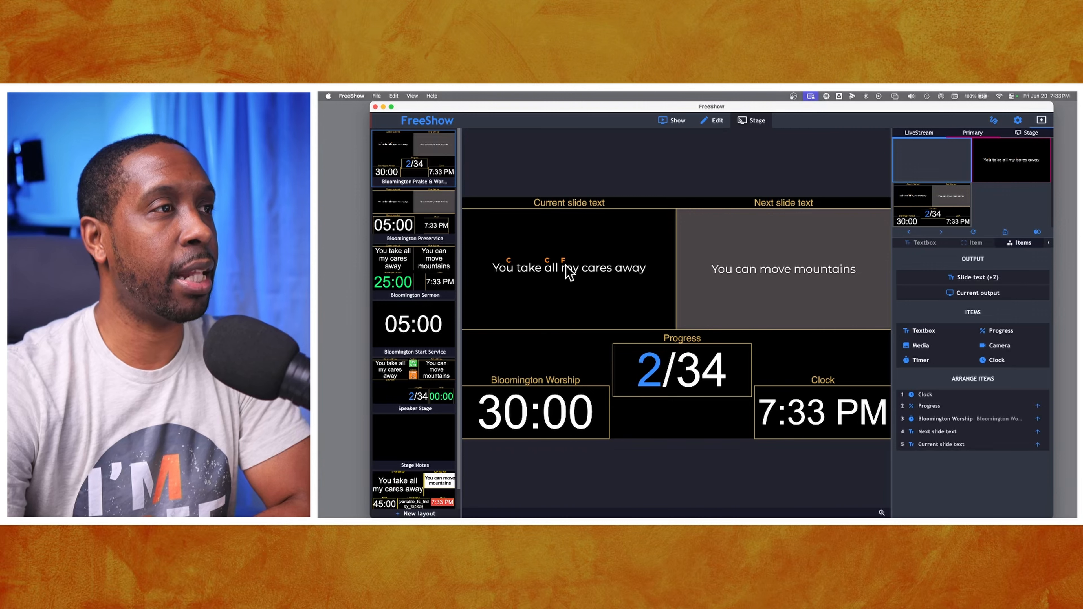
left_click(913, 210)
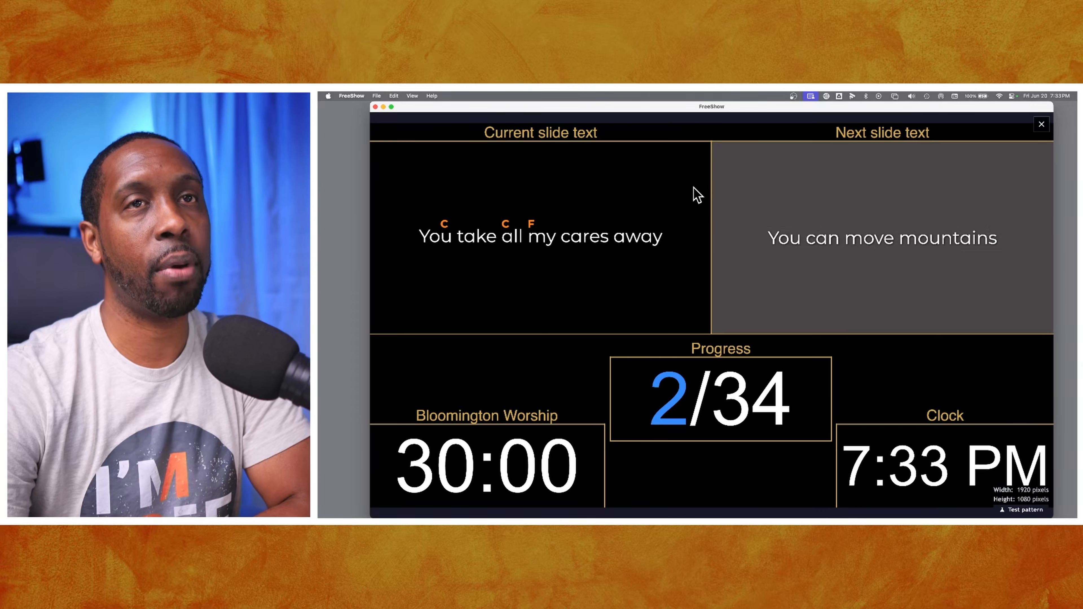
left_click(805, 204)
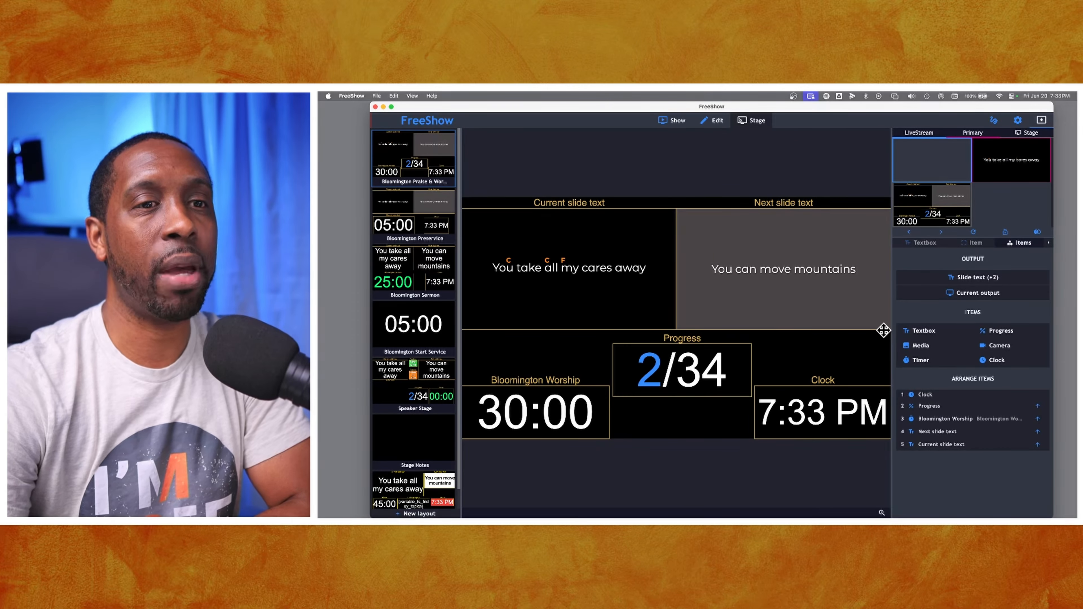
left_click(630, 261)
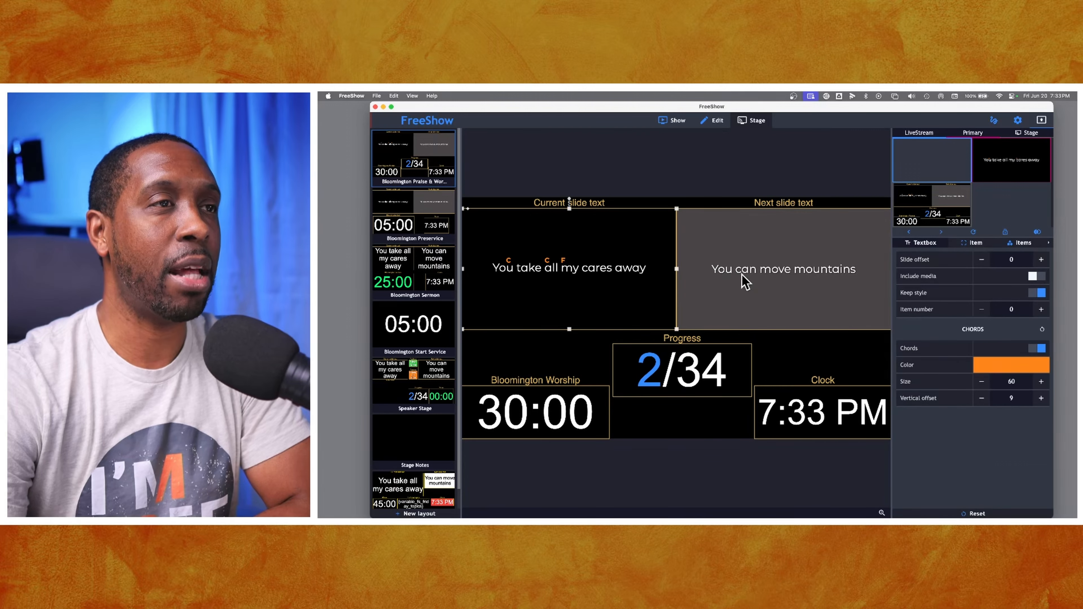
- Open the Stage Notes layout and delete its slide notes textbox
left_click(431, 442)
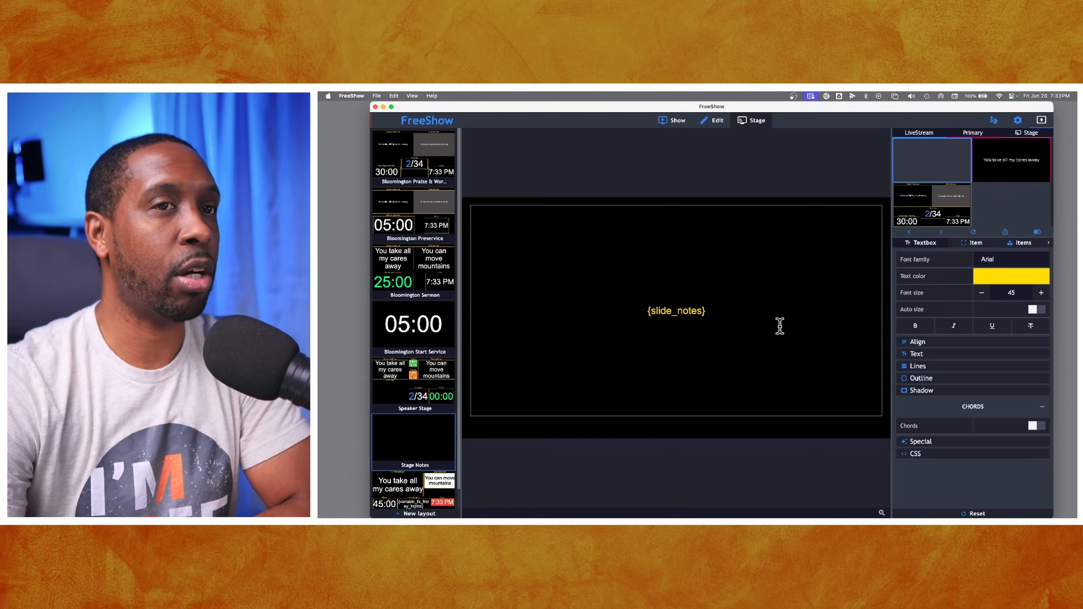
left_click(687, 313)
double_click(689, 312)
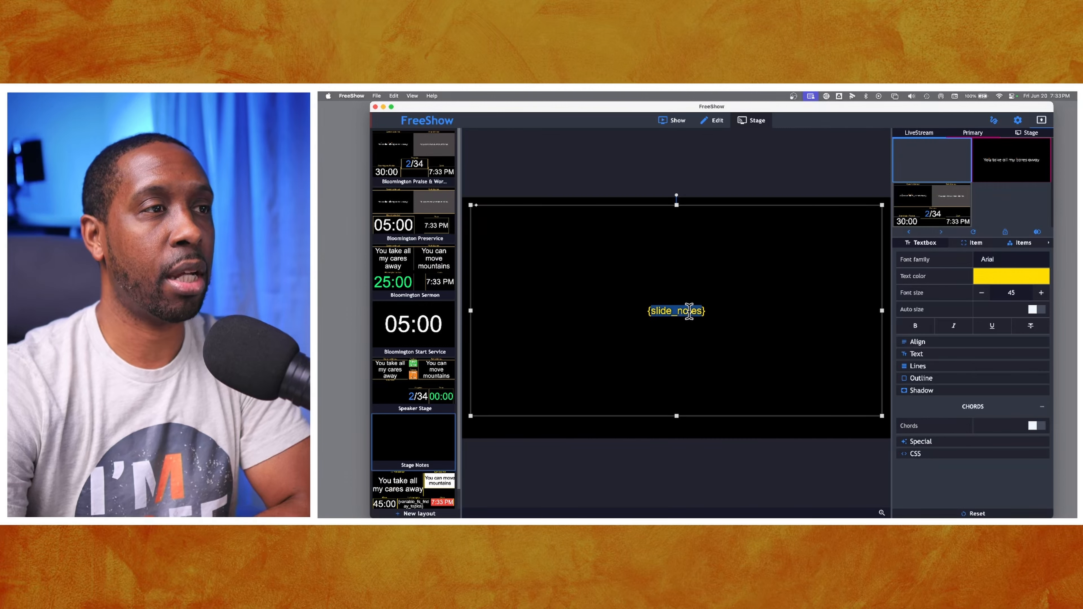
left_click(747, 325)
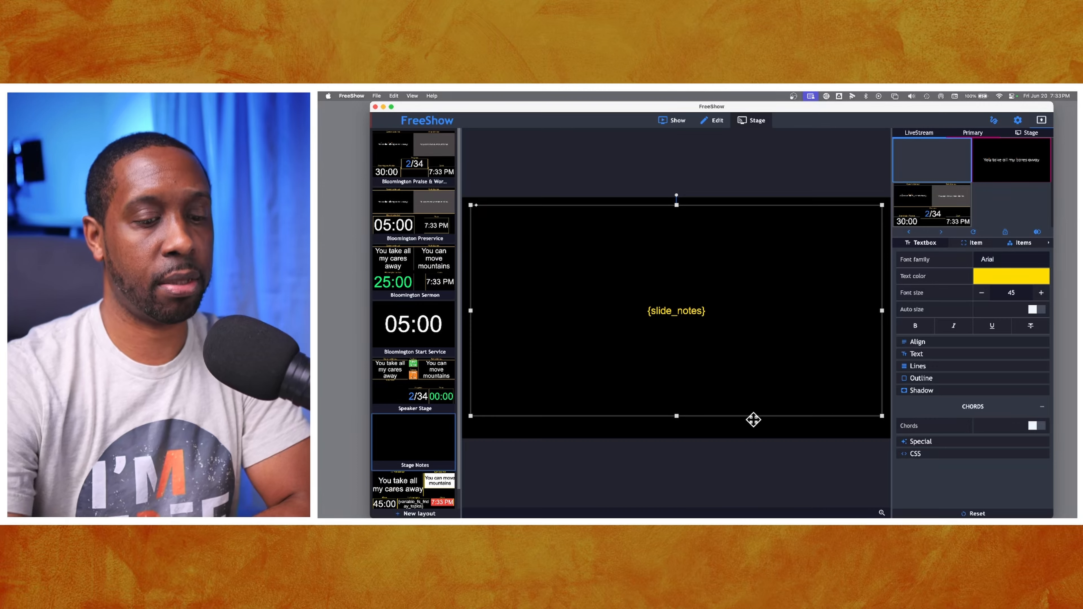
key("Delete")
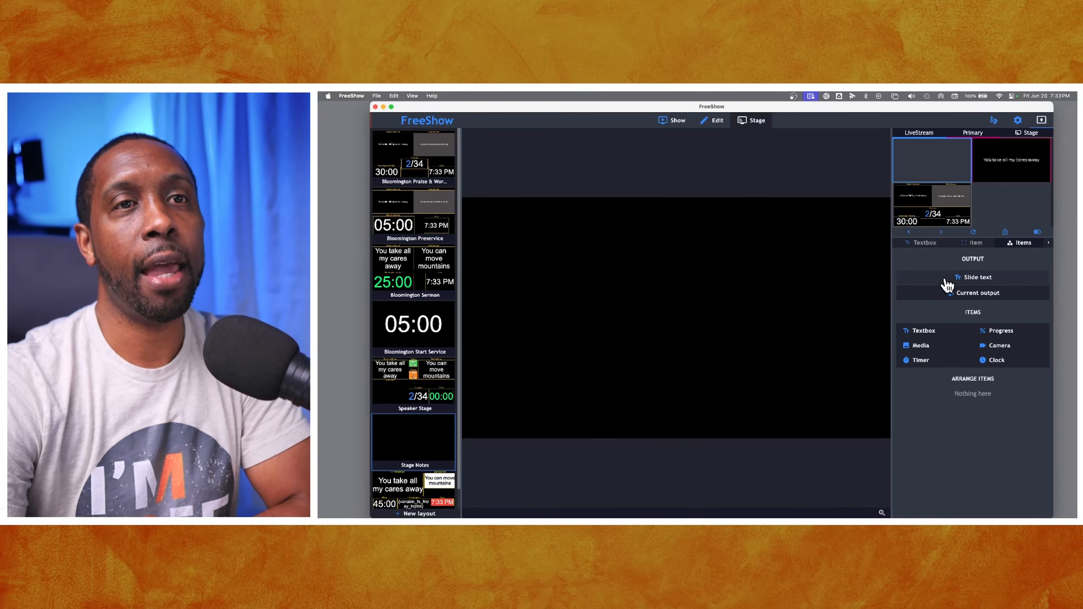
- Add a current slide text item to the Stage Notes layout, move it up and widen it across the screen
left_click(973, 279)
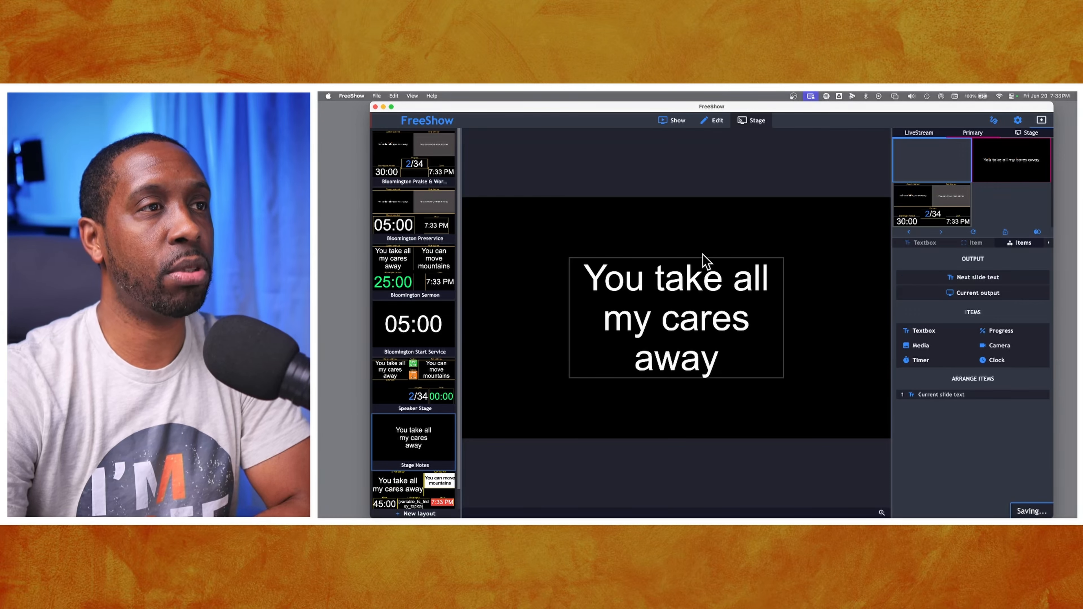
left_click_drag(703, 257, 670, 204)
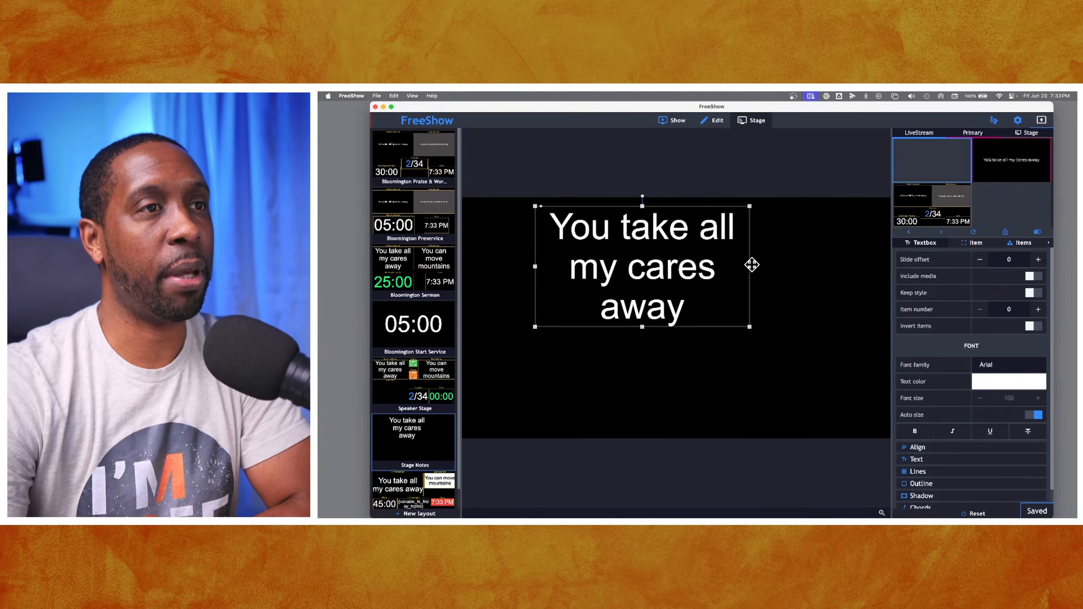
left_click_drag(752, 265, 894, 253)
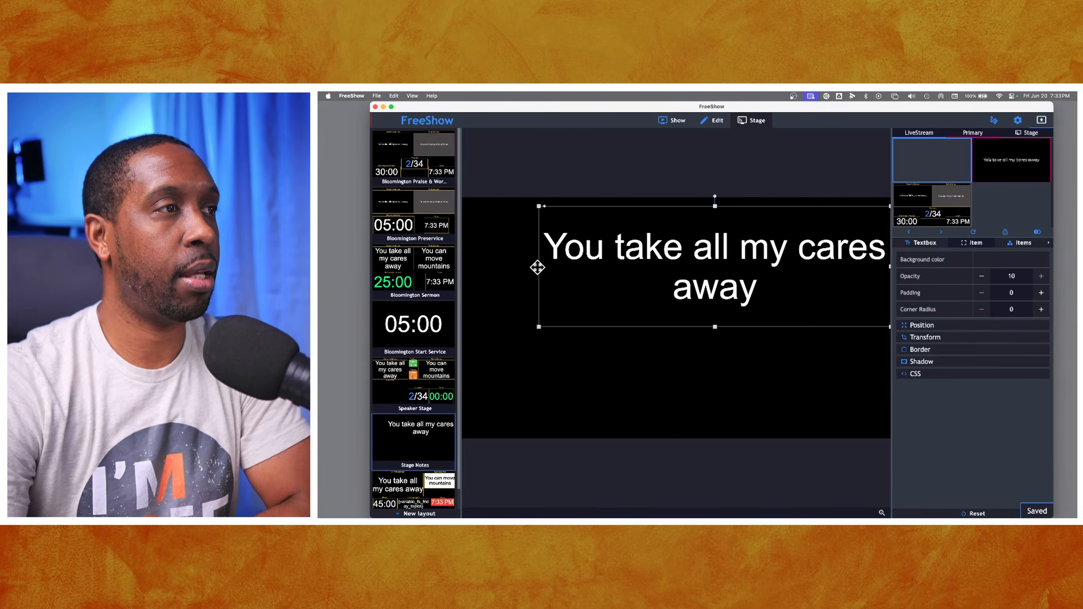
left_click_drag(536, 267, 468, 273)
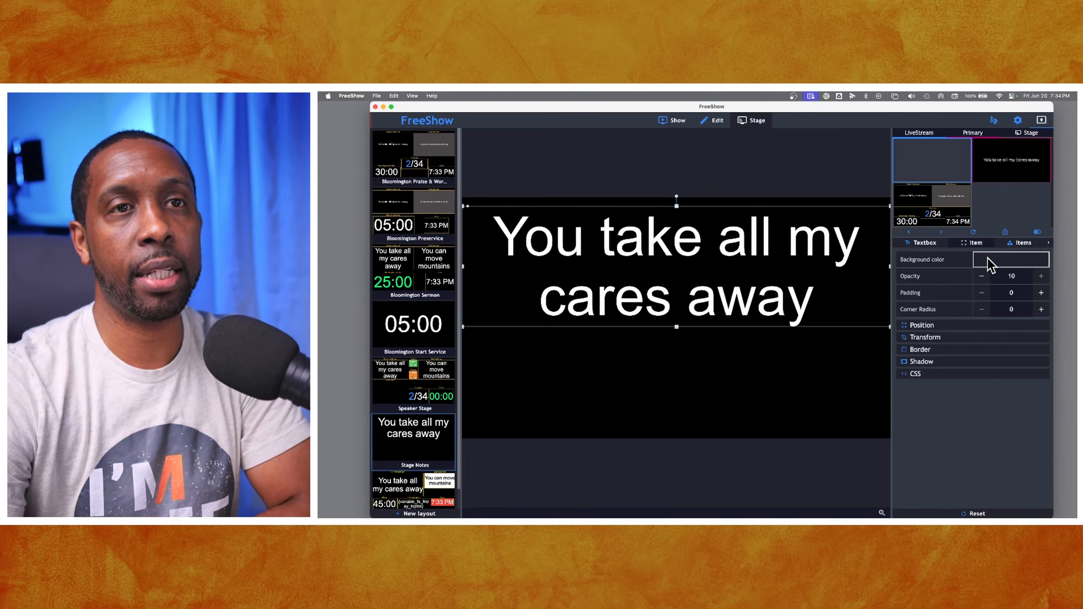
- Add a next slide text item and position it below the current slide text, adjusting its height
left_click(1022, 242)
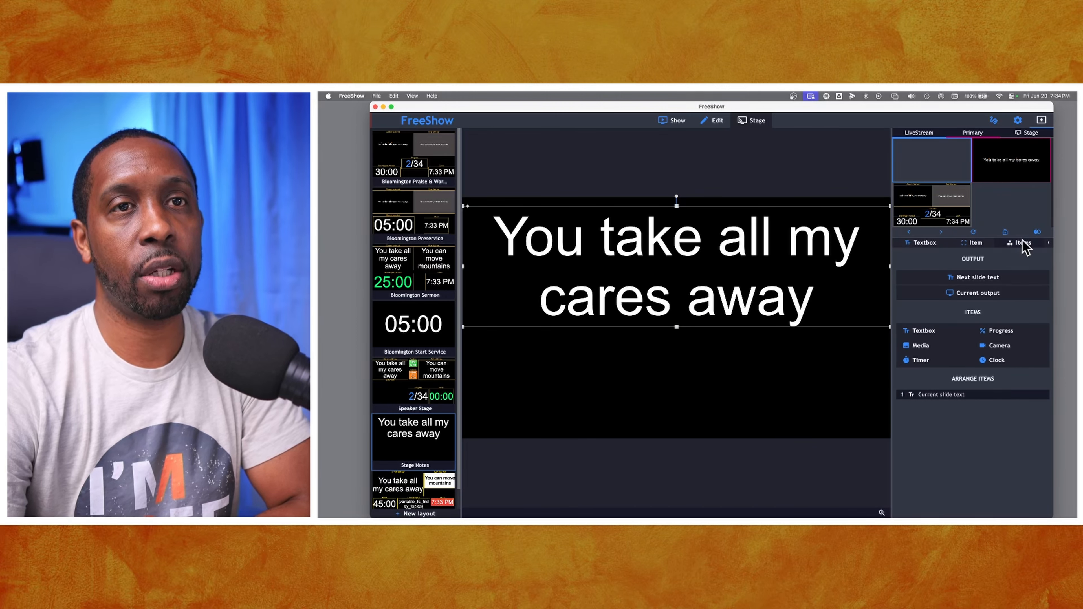
left_click(979, 278)
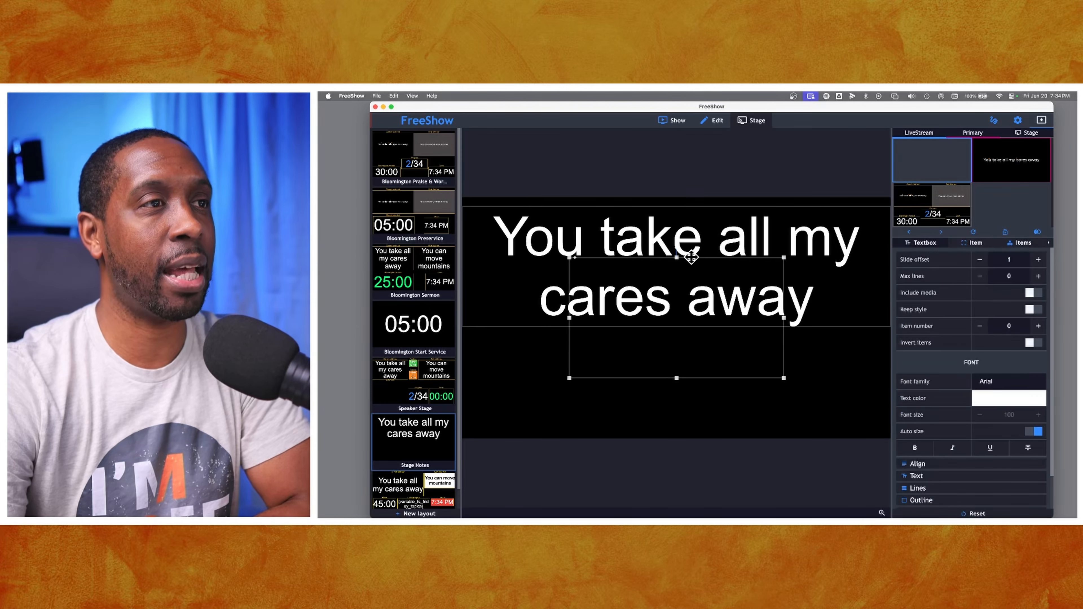
left_click_drag(690, 256, 694, 333)
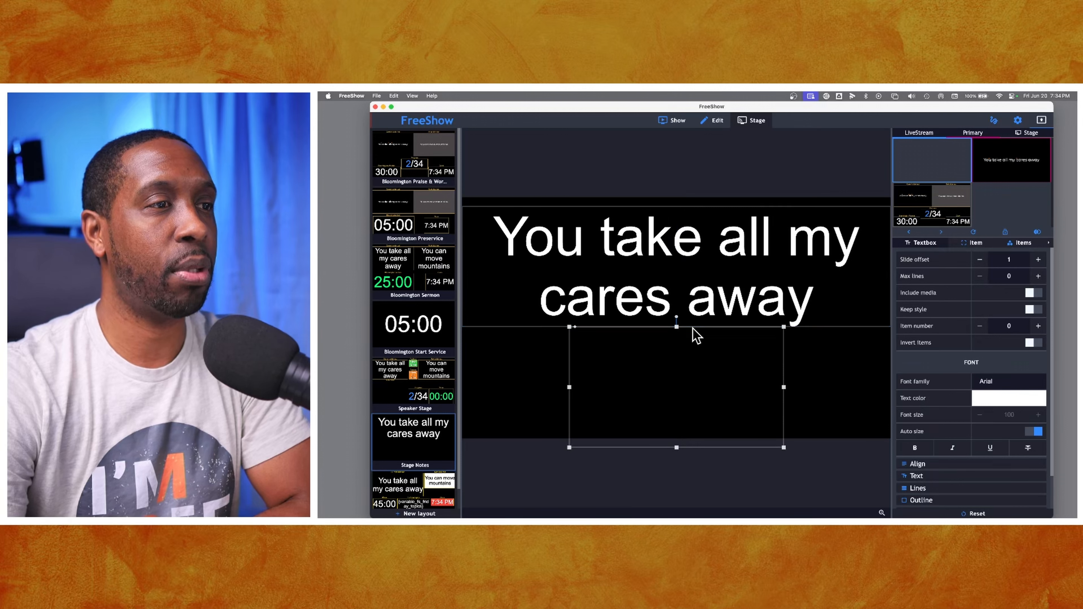
left_click_drag(677, 448, 676, 429)
left_click_drag(677, 328, 677, 333)
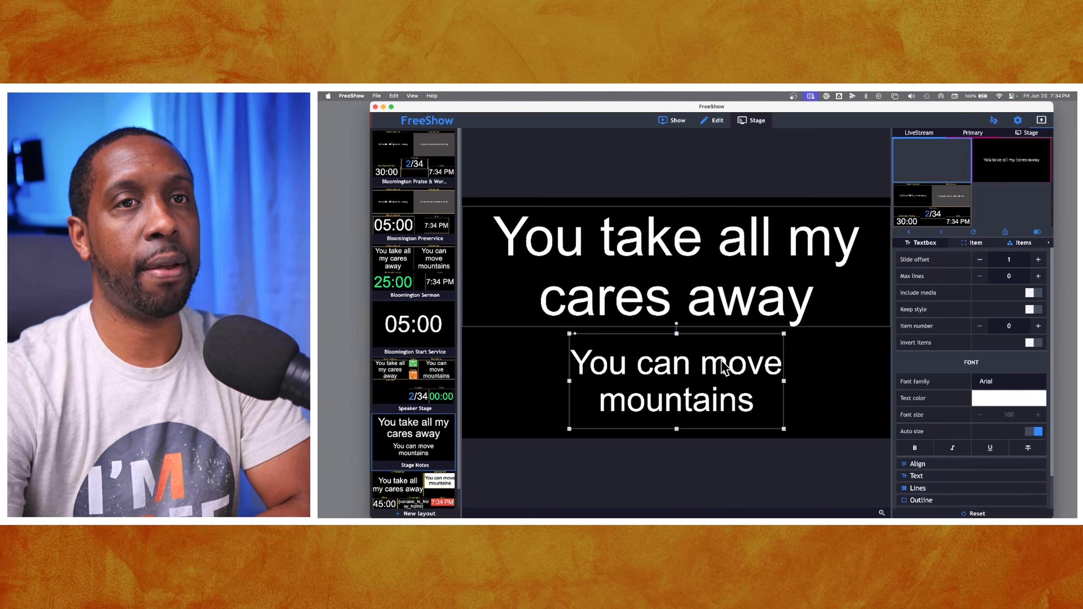